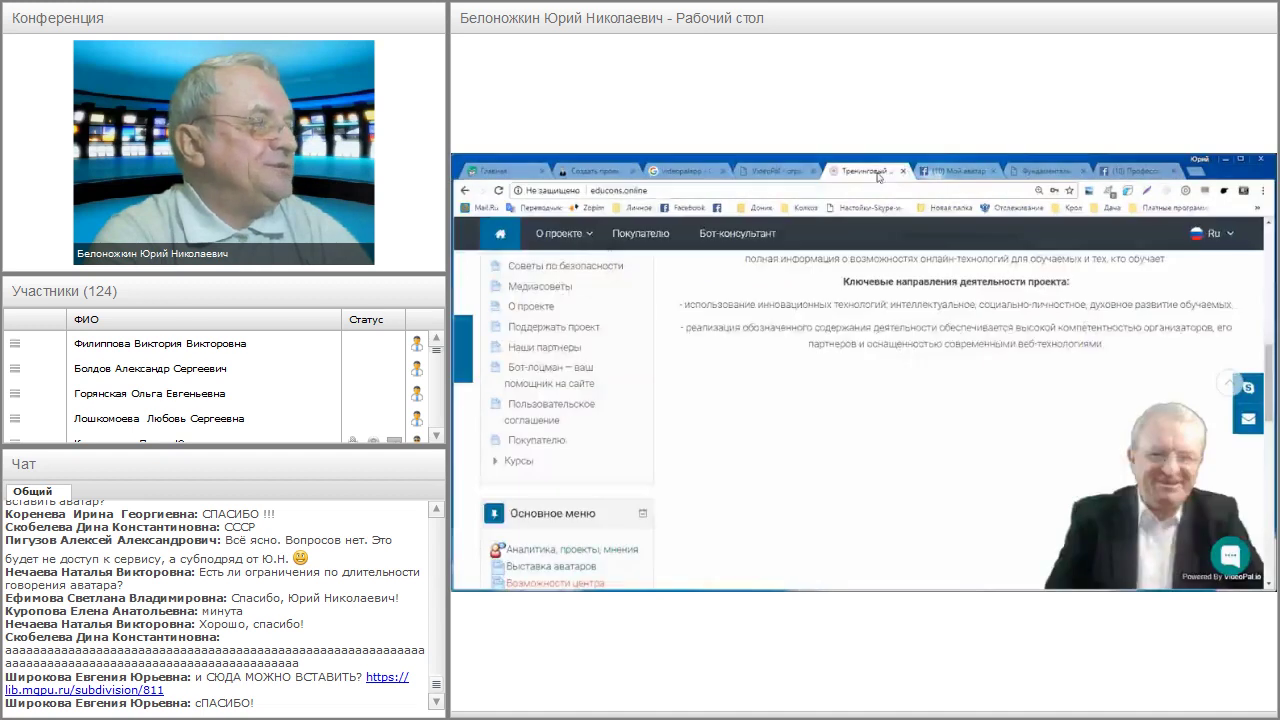
Bring up the VideoPal new-project page and clear the red marking around its "Создать проект" heading.
left_click(798, 172)
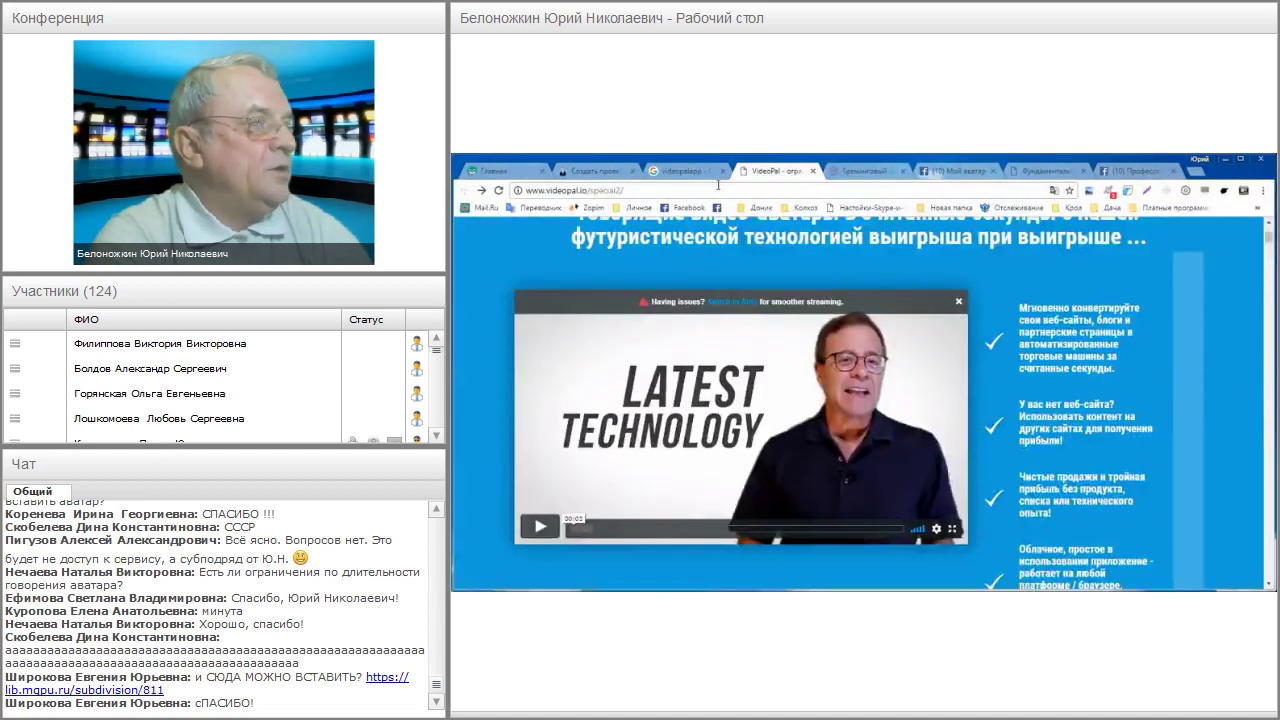
left_click(595, 171)
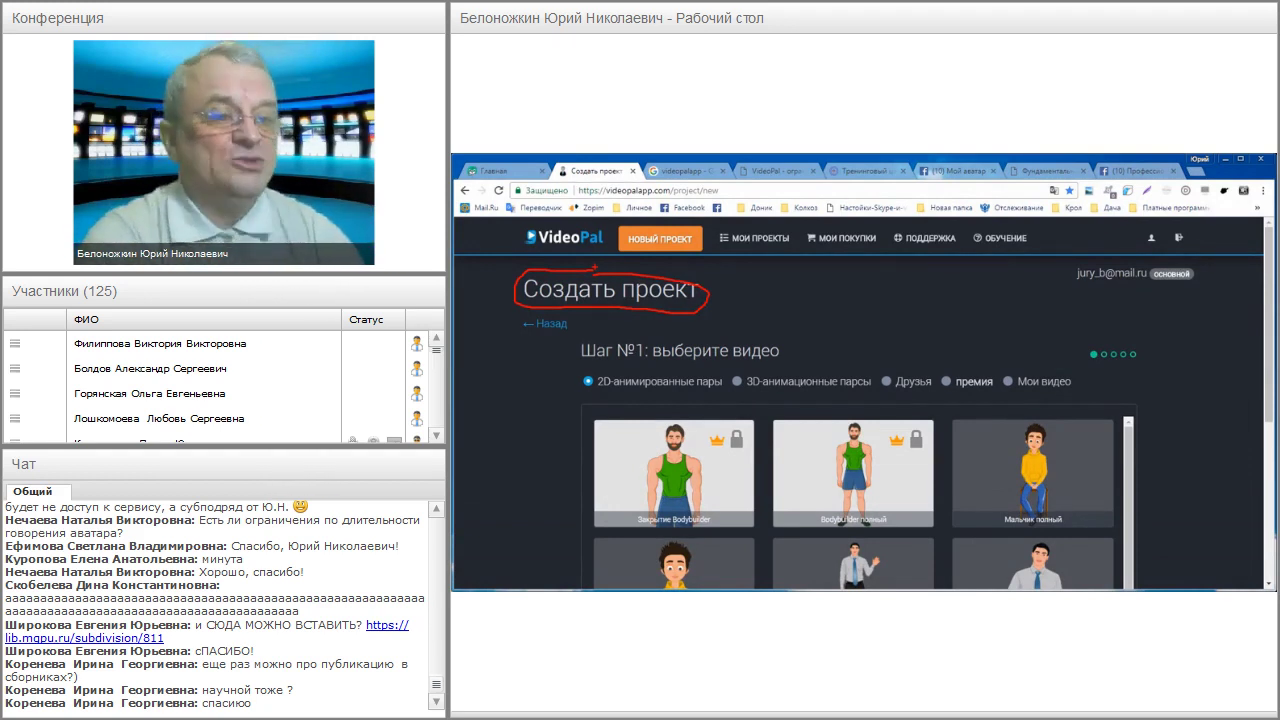
key("Escape")
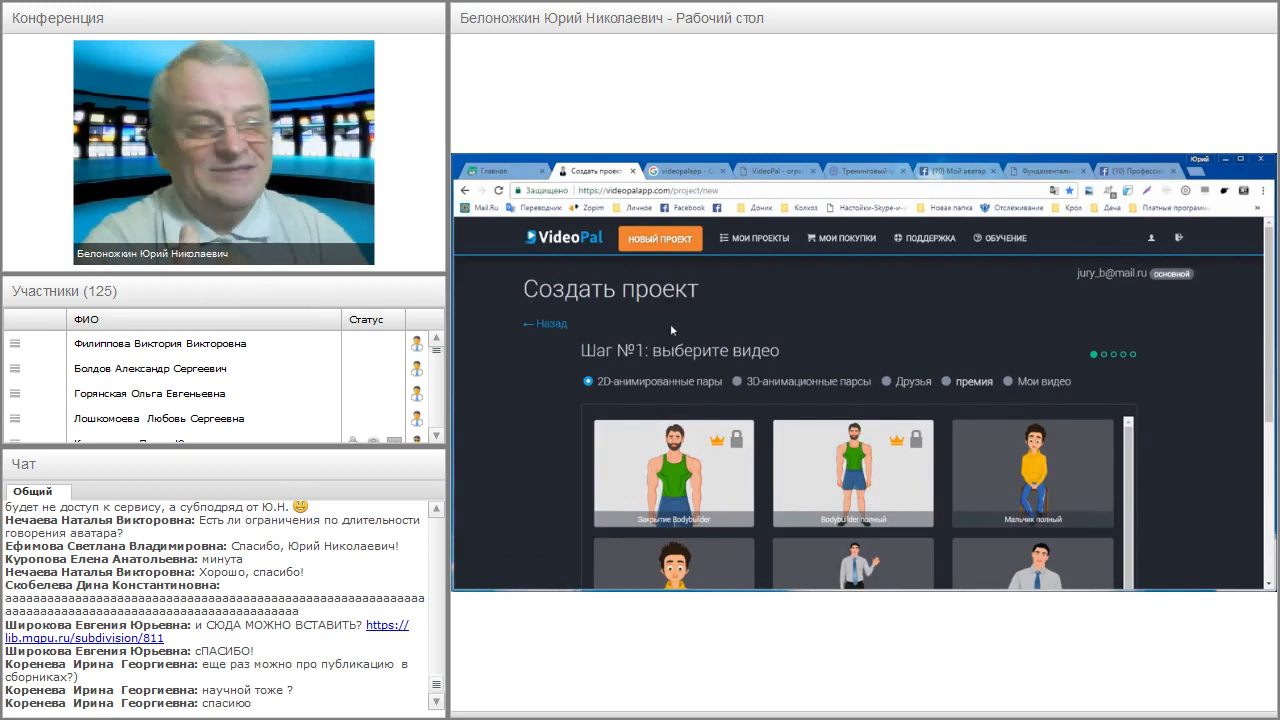
Look through the 2D-animated characters offered in the project's video selection.
scroll(553, 382, "down", 1)
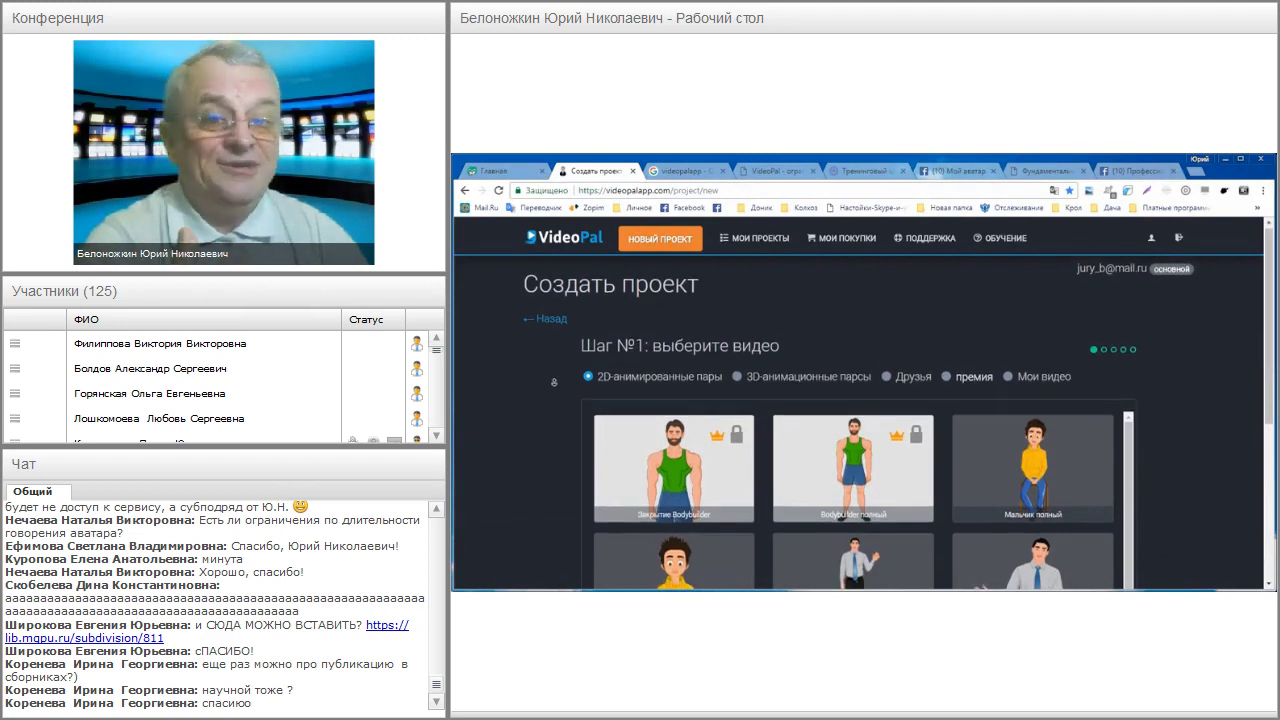
scroll(553, 382, "down", 3)
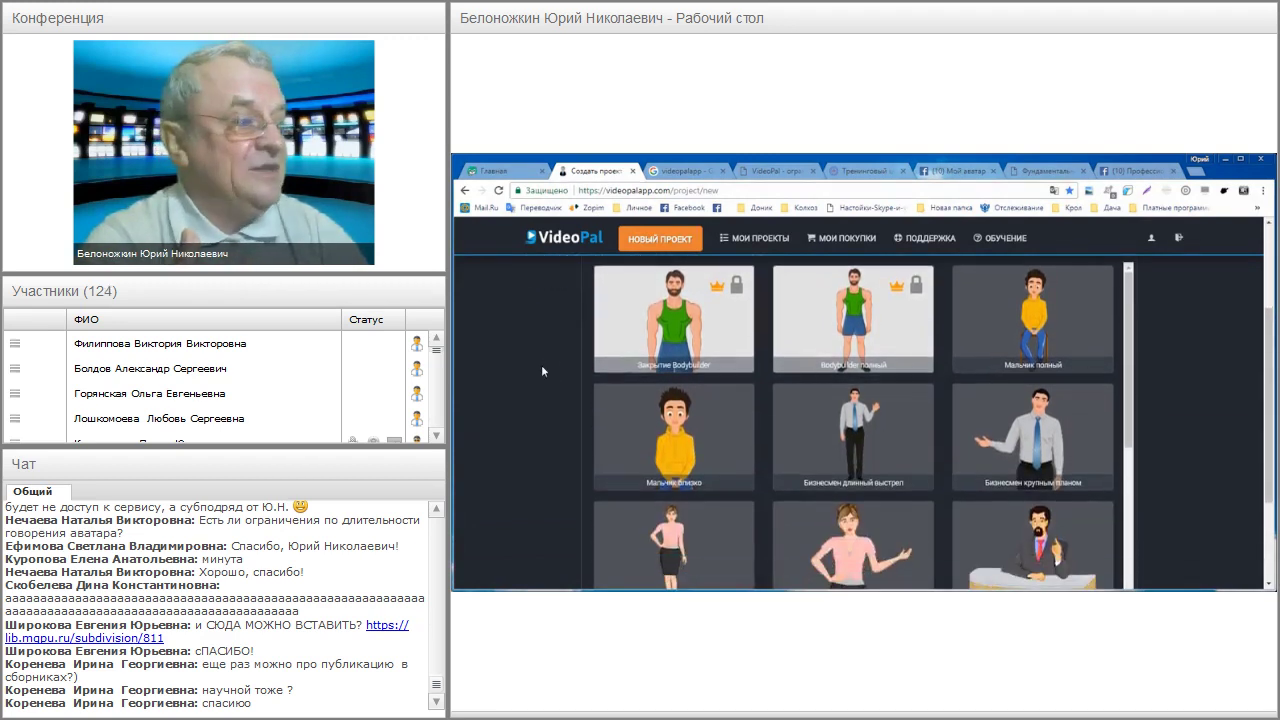
scroll(541, 364, "up", 3)
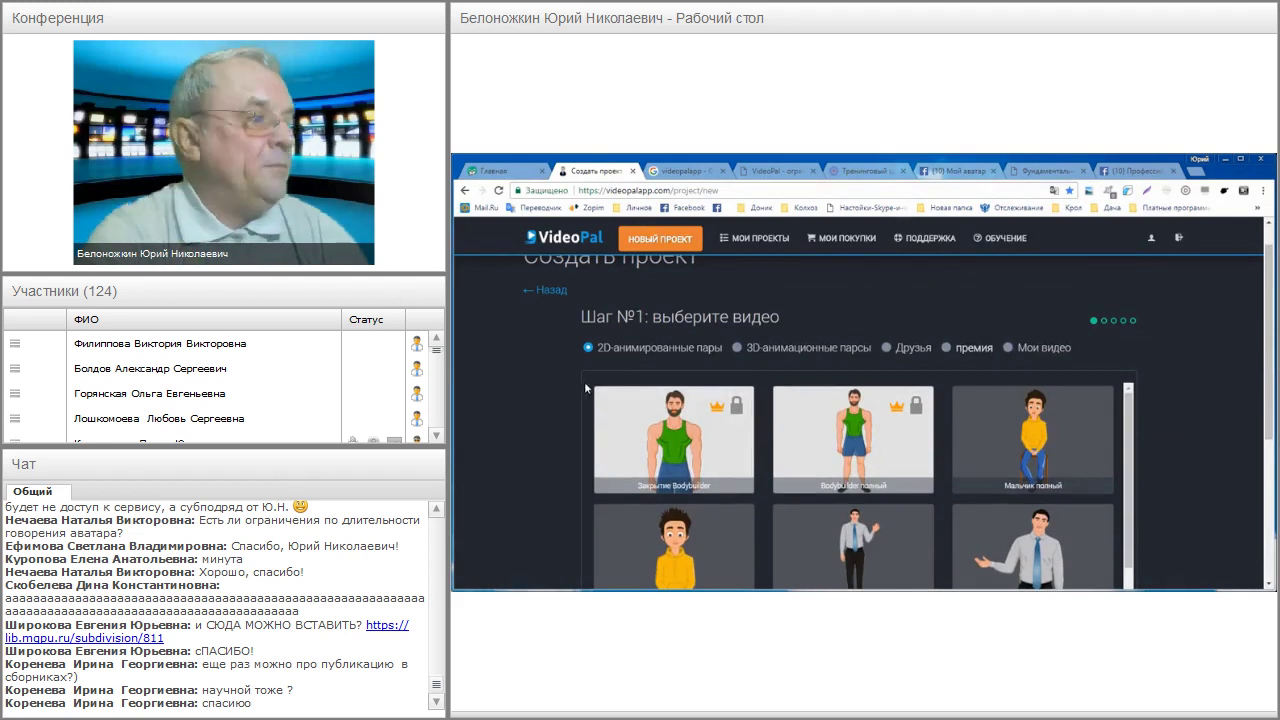
key("ctrl+minus")
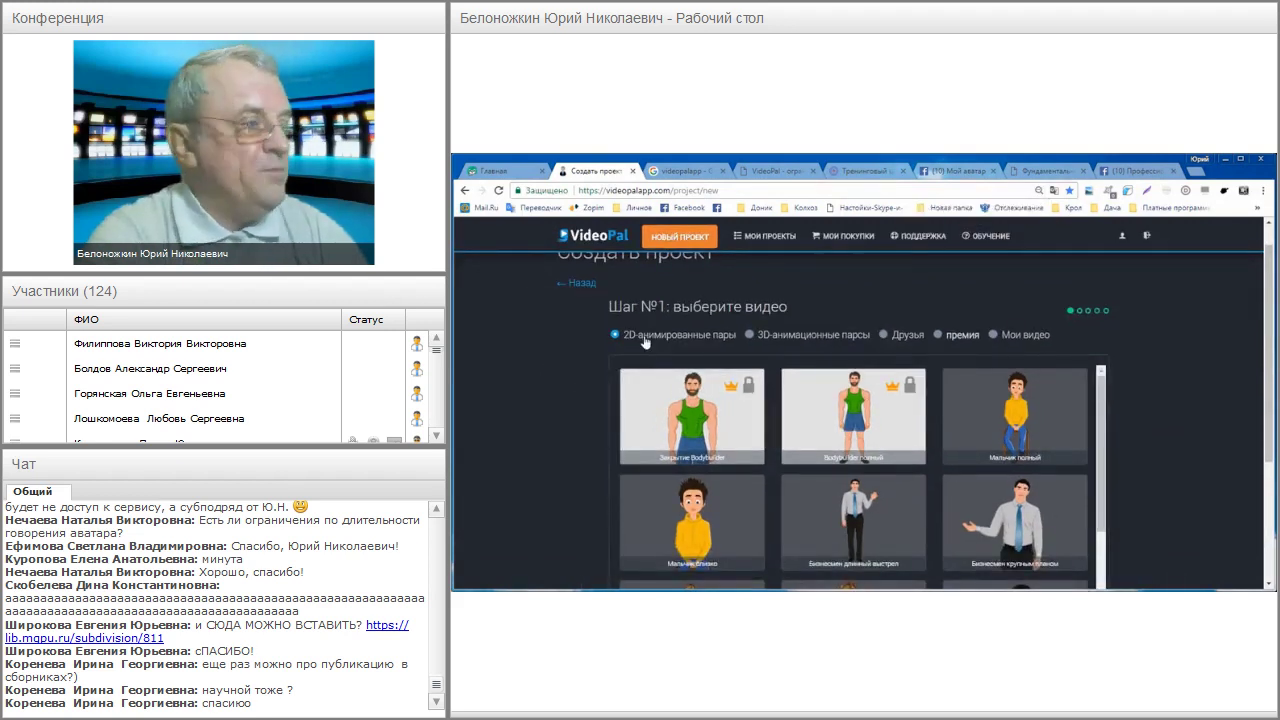
scroll(658, 343, "down", 1)
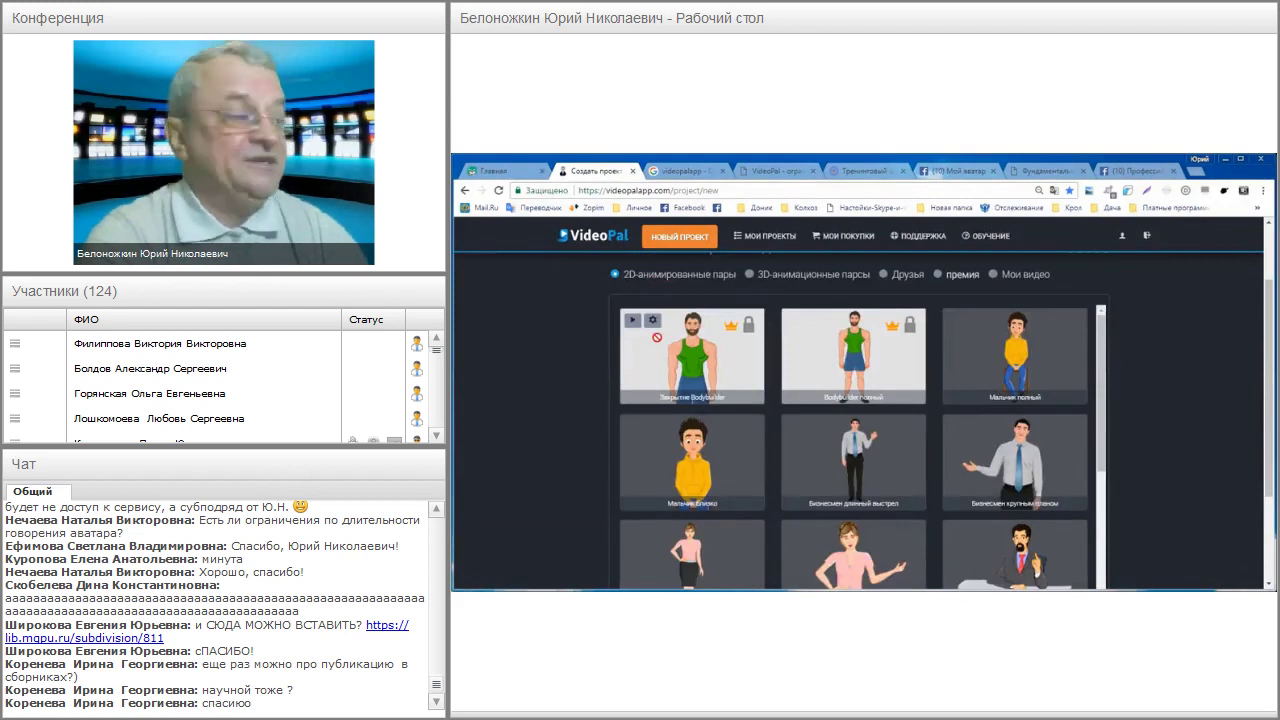
scroll(587, 348, "down", 2)
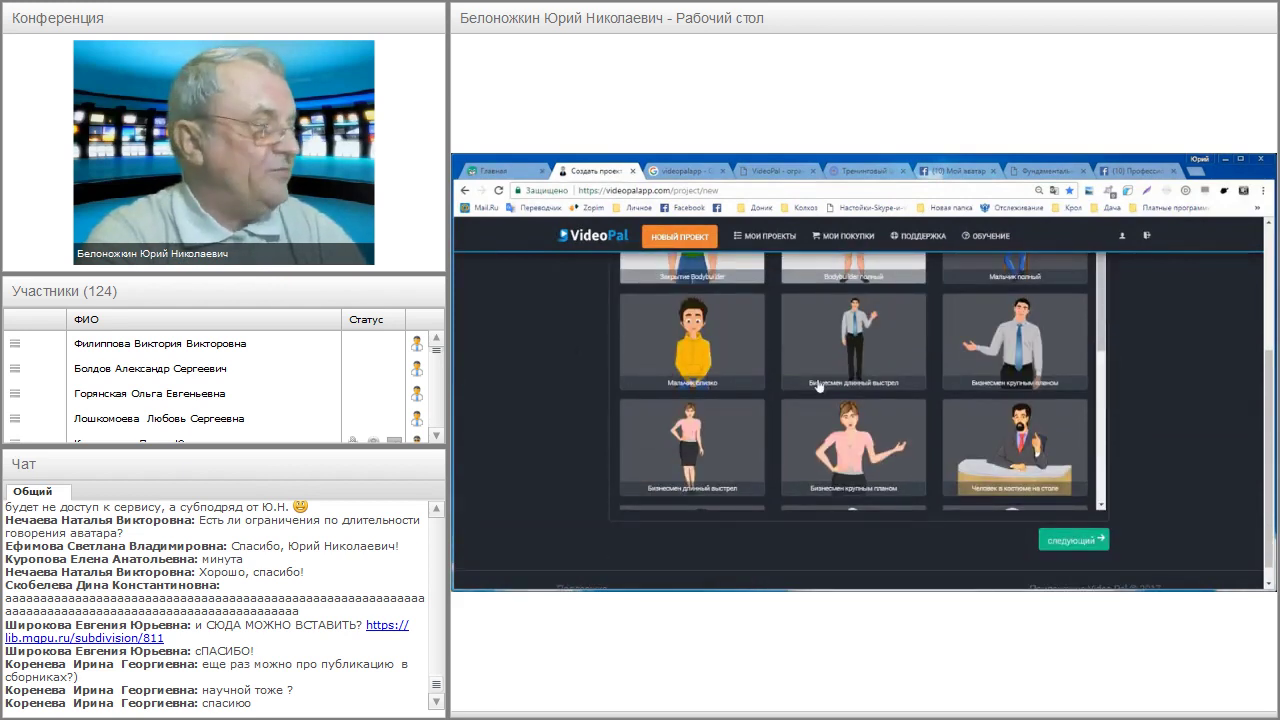
left_click_drag(1106, 343, 1094, 400)
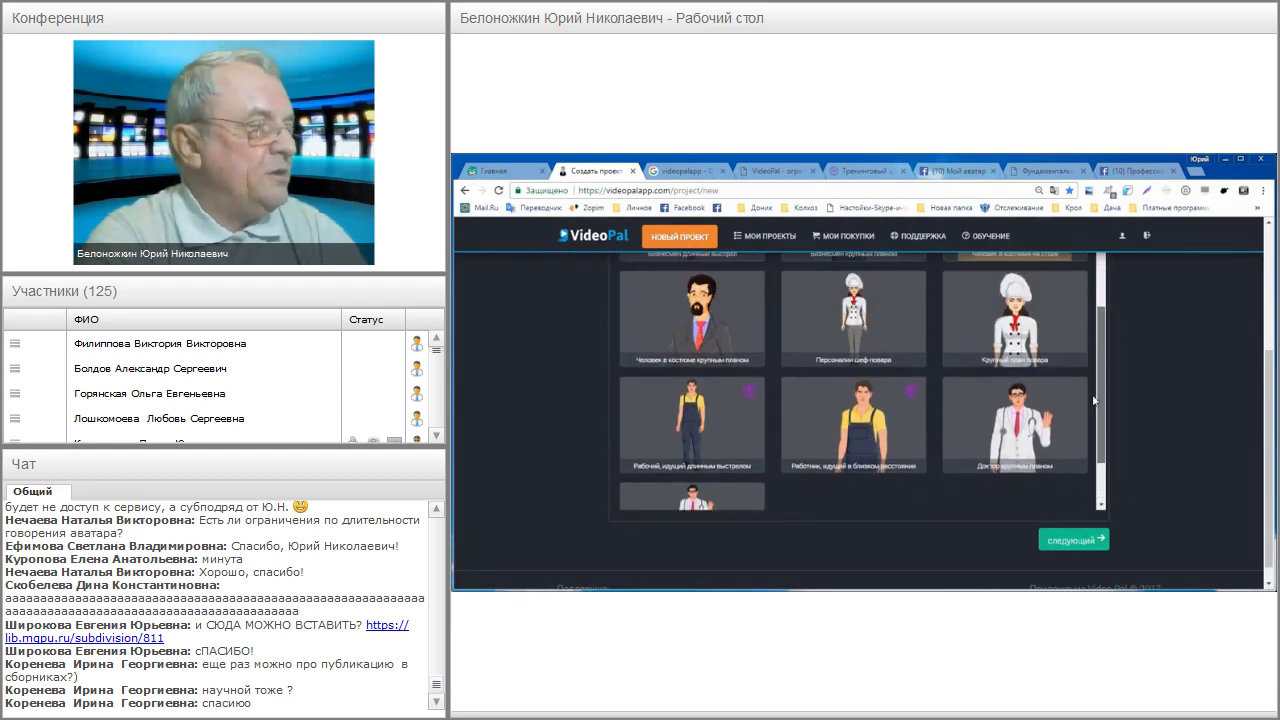
scroll(1094, 400, "up", 2)
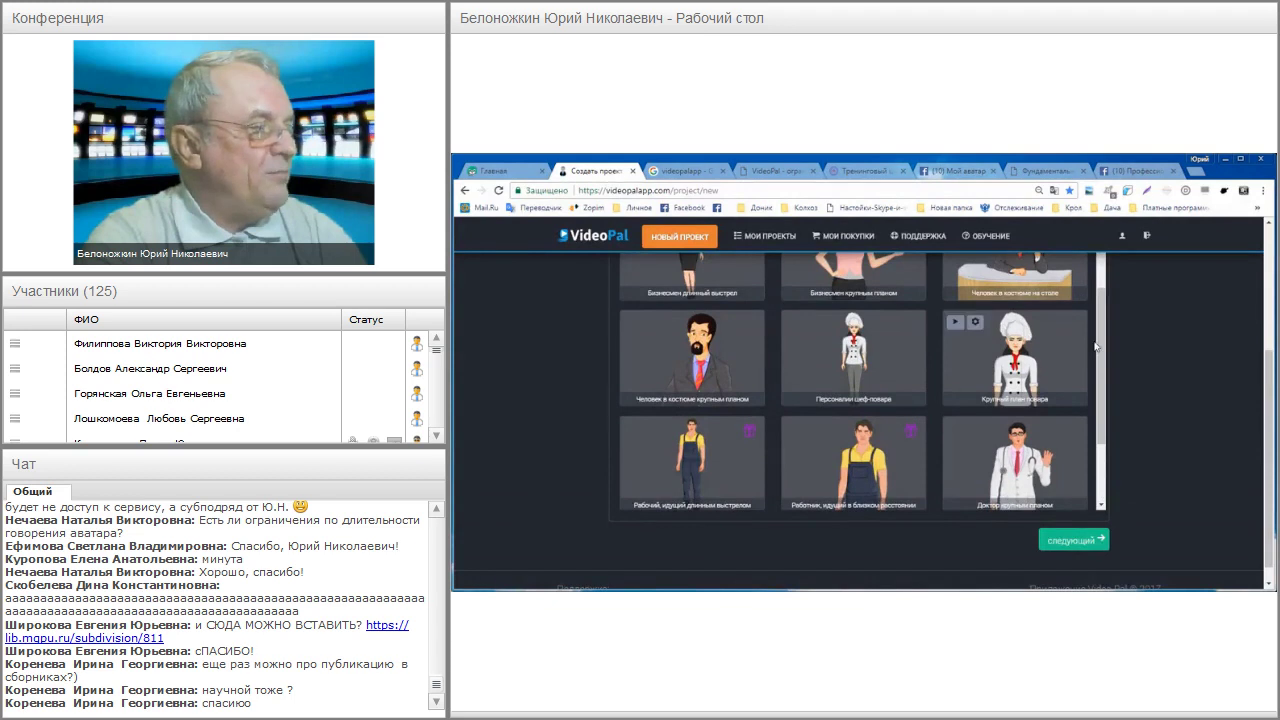
scroll(1095, 346, "up", 2)
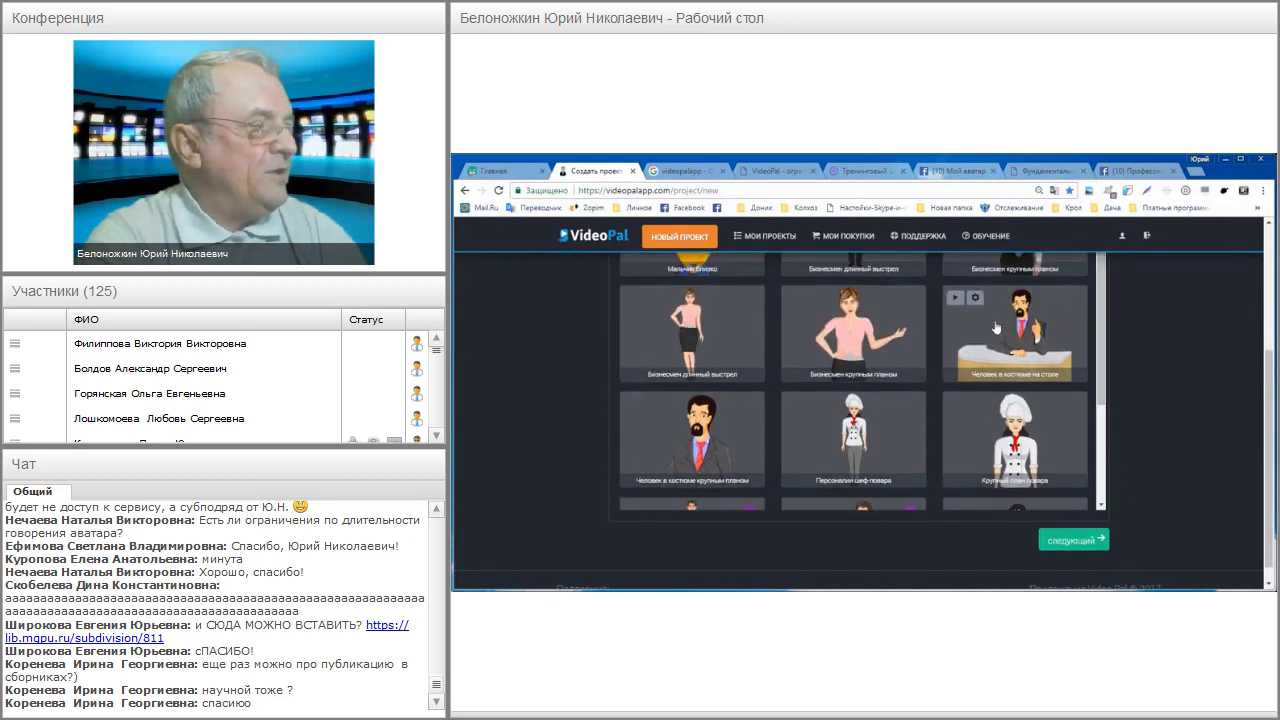
scroll(870, 336, "up", 3)
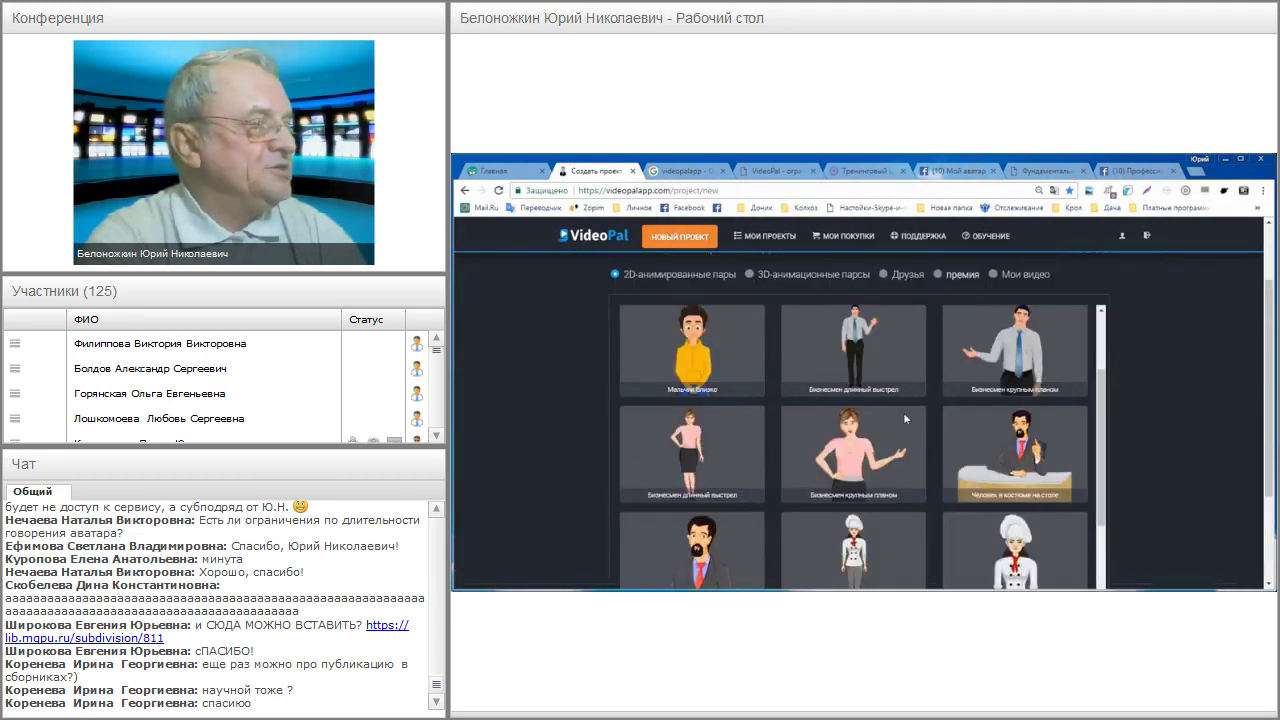
mouse_move(1018, 360)
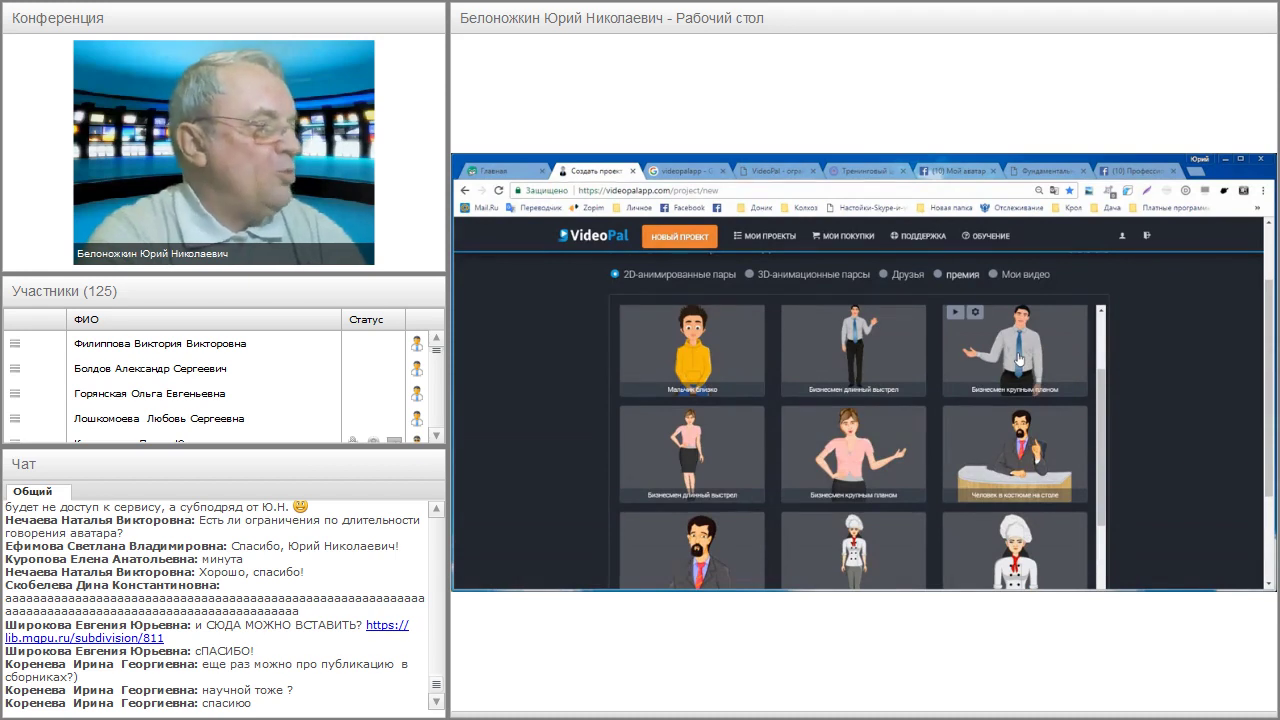
mouse_move(857, 466)
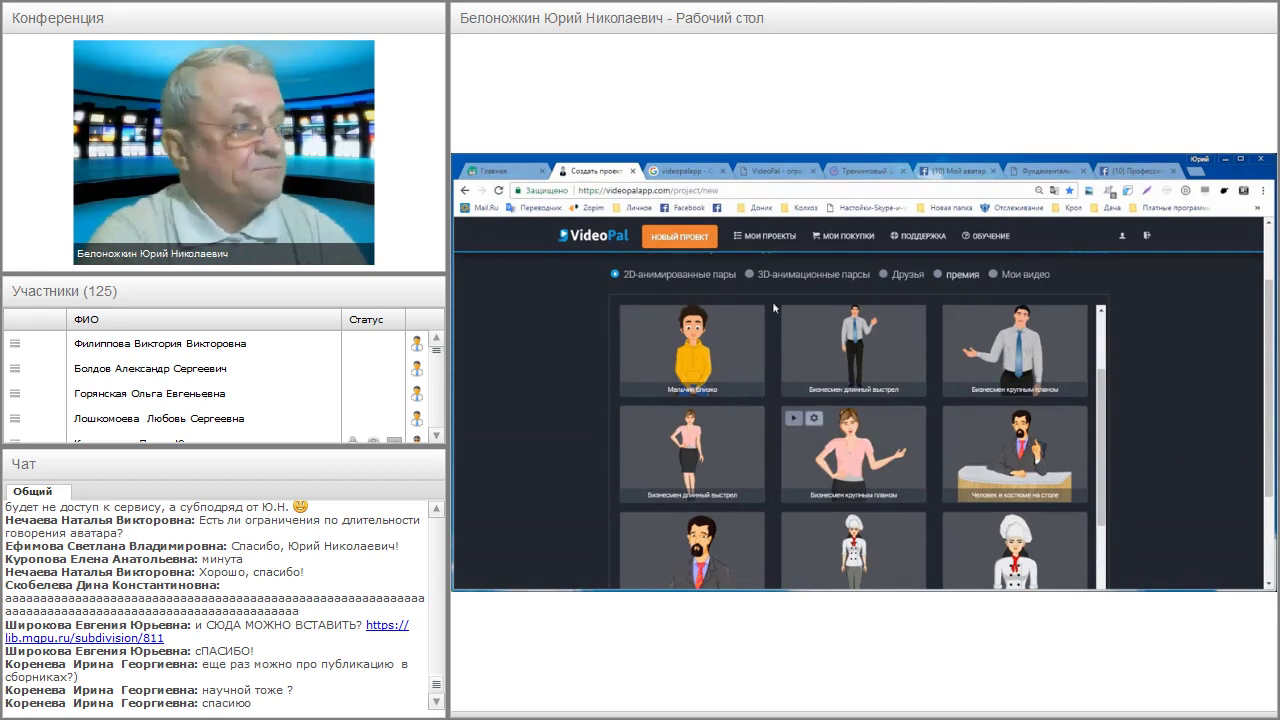
Show the "3D-анимационные парсы" video category and look through its characters.
left_click(750, 273)
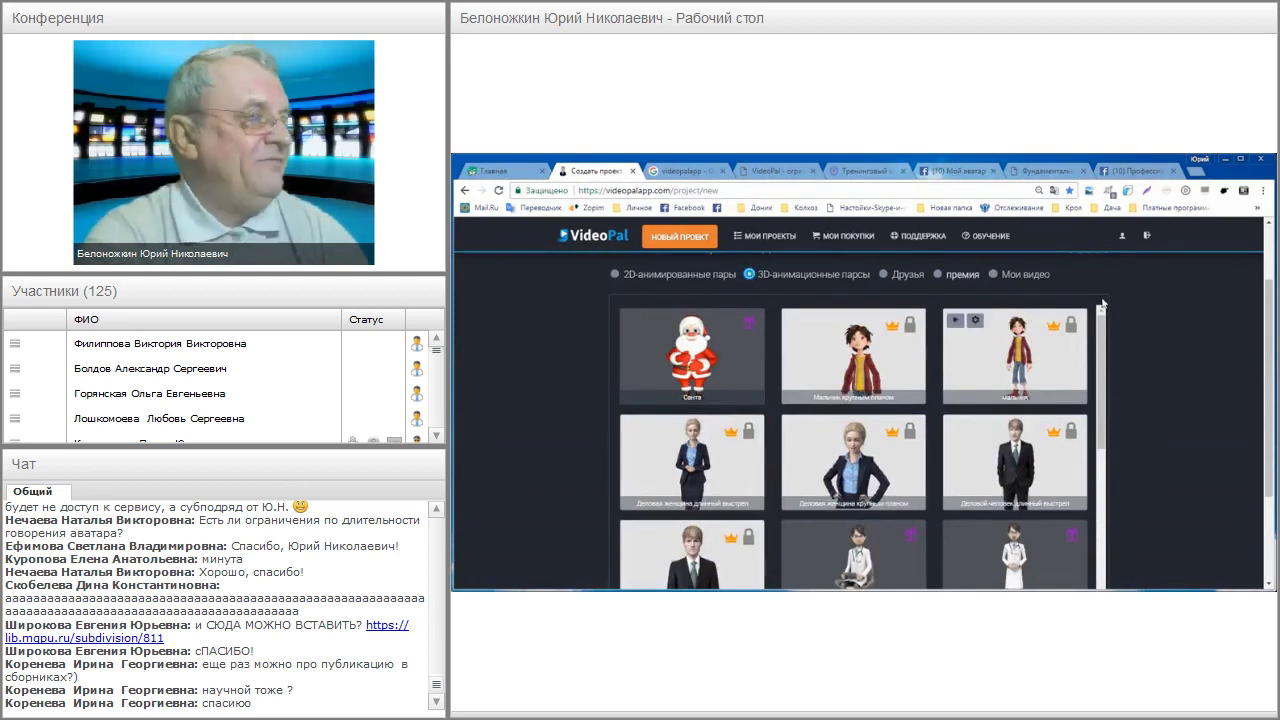
scroll(892, 314, "down", 1)
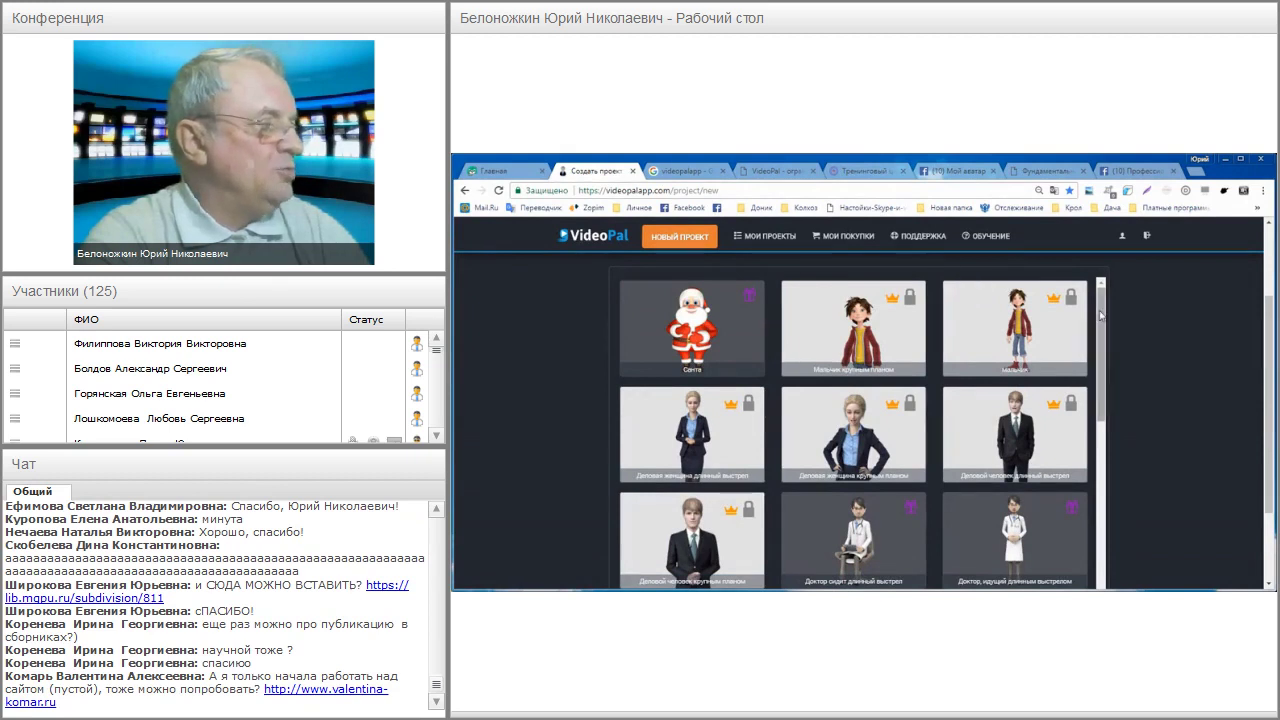
scroll(1104, 320, "down", 1)
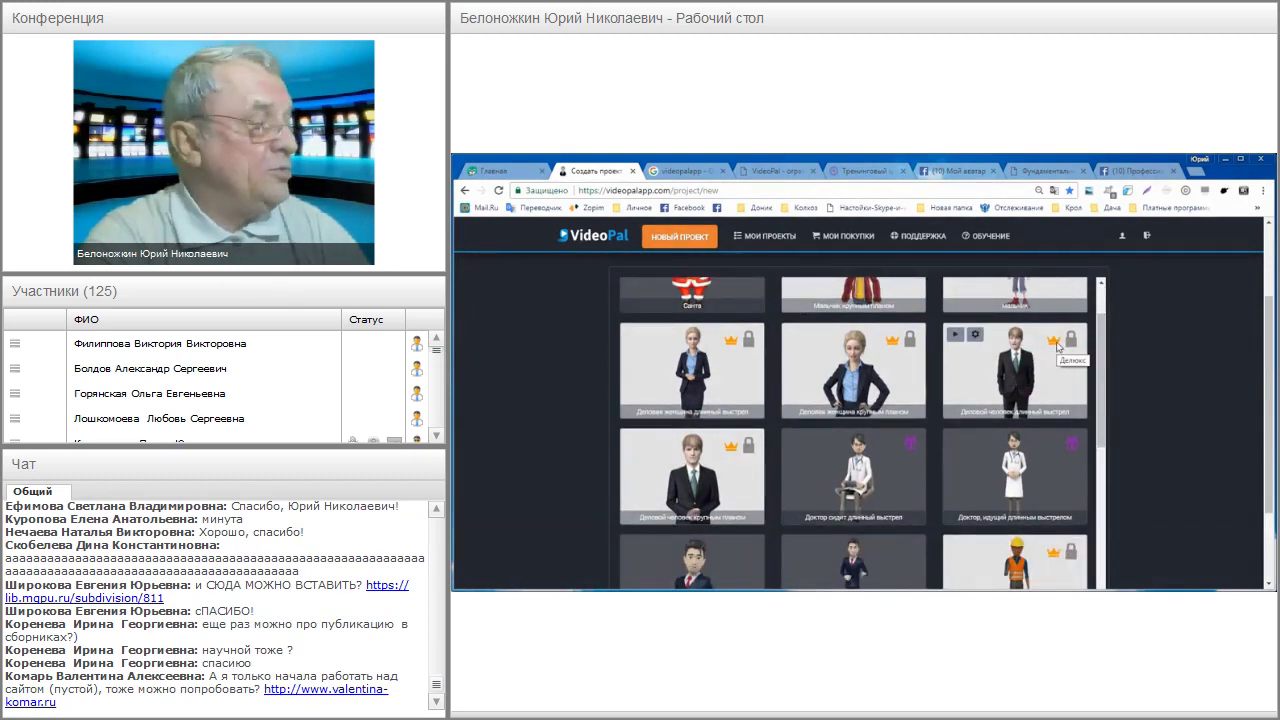
scroll(1095, 377, "down", 1)
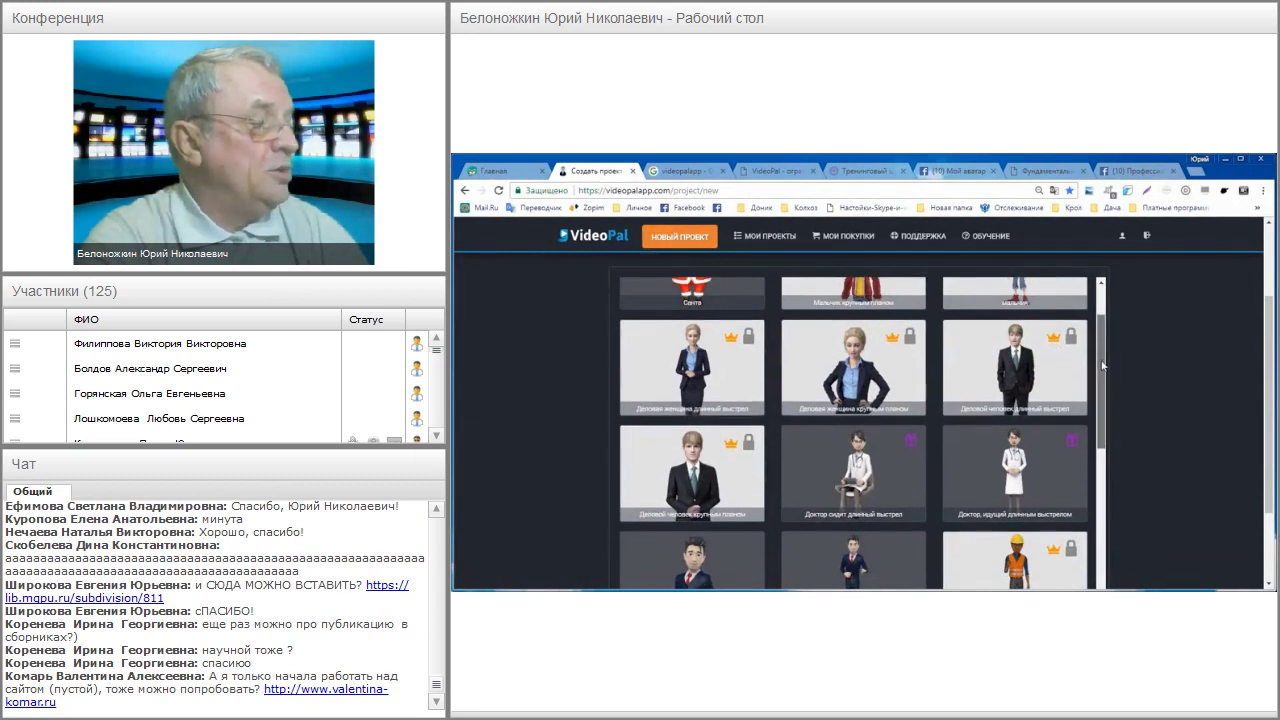
scroll(1095, 377, "down", 1)
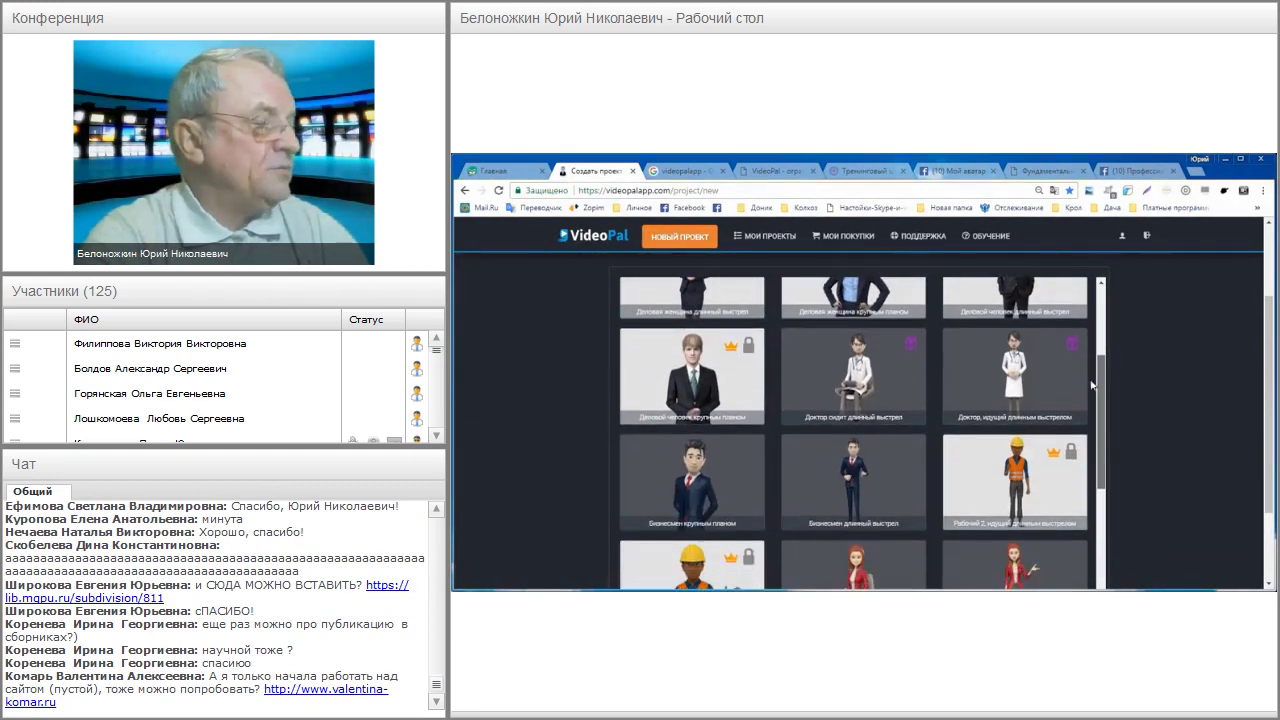
scroll(1090, 385, "down", 2)
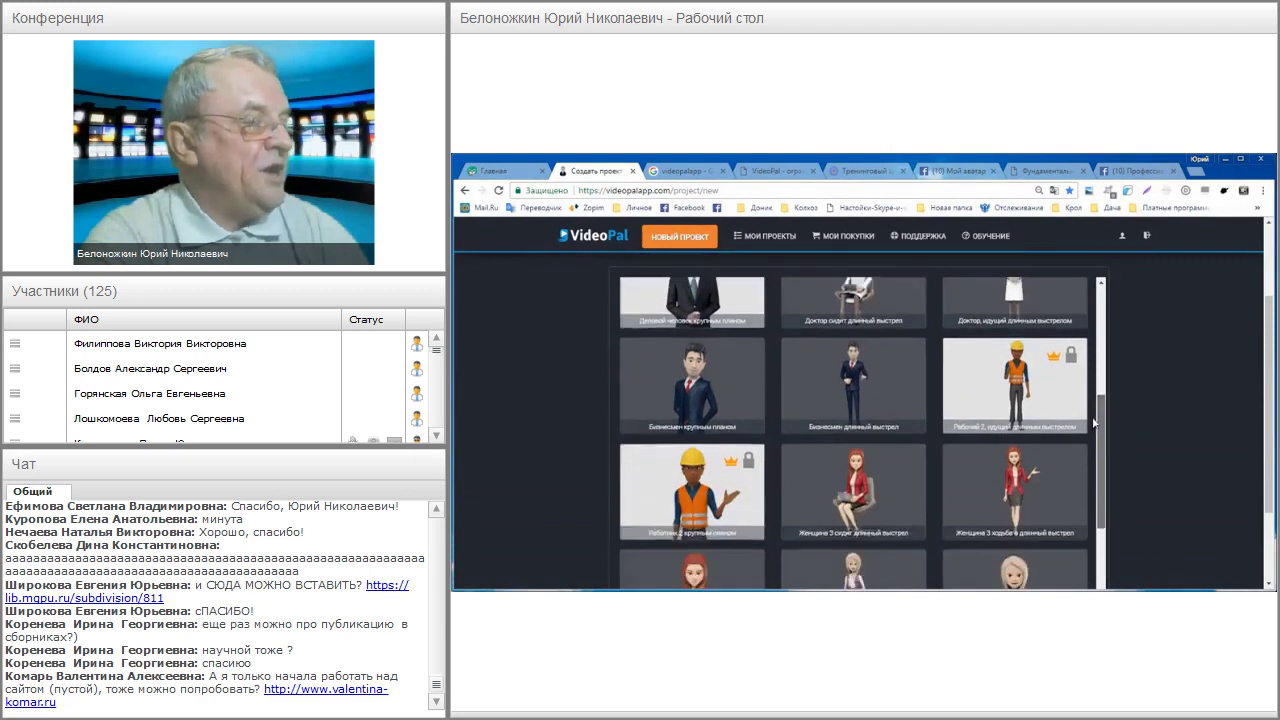
scroll(1092, 440, "down", 2)
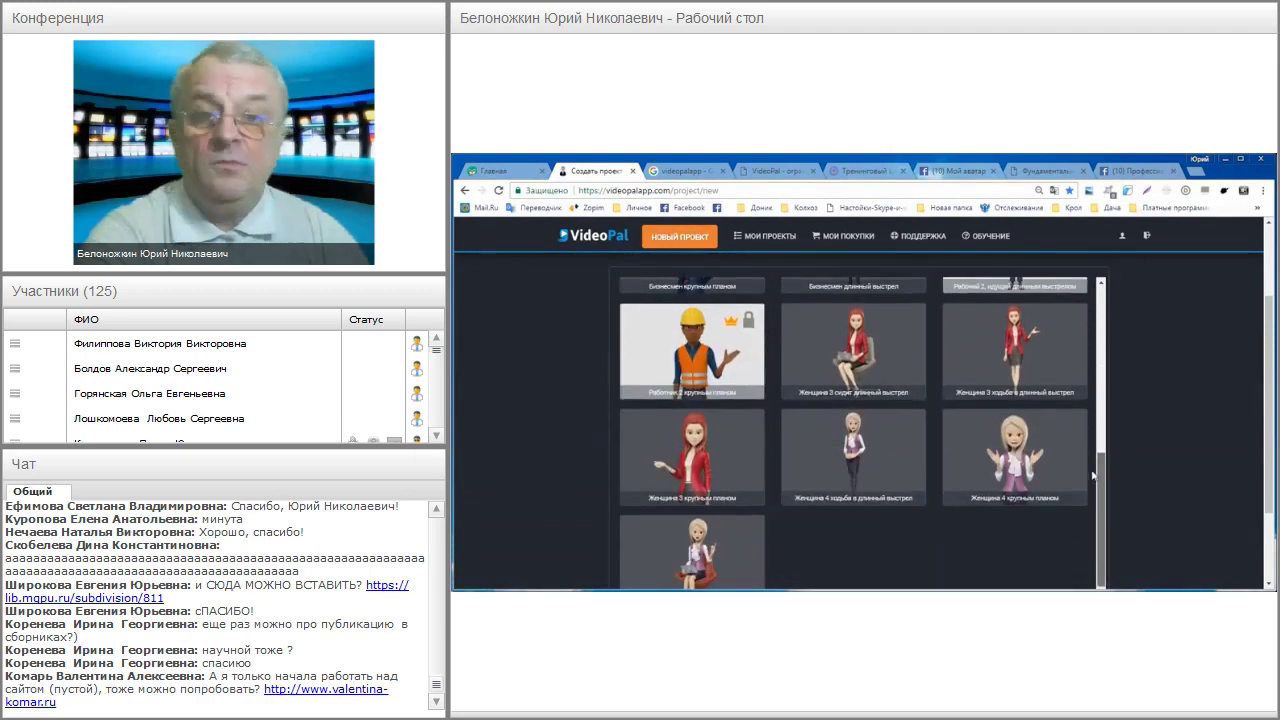
scroll(1136, 390, "up", 2)
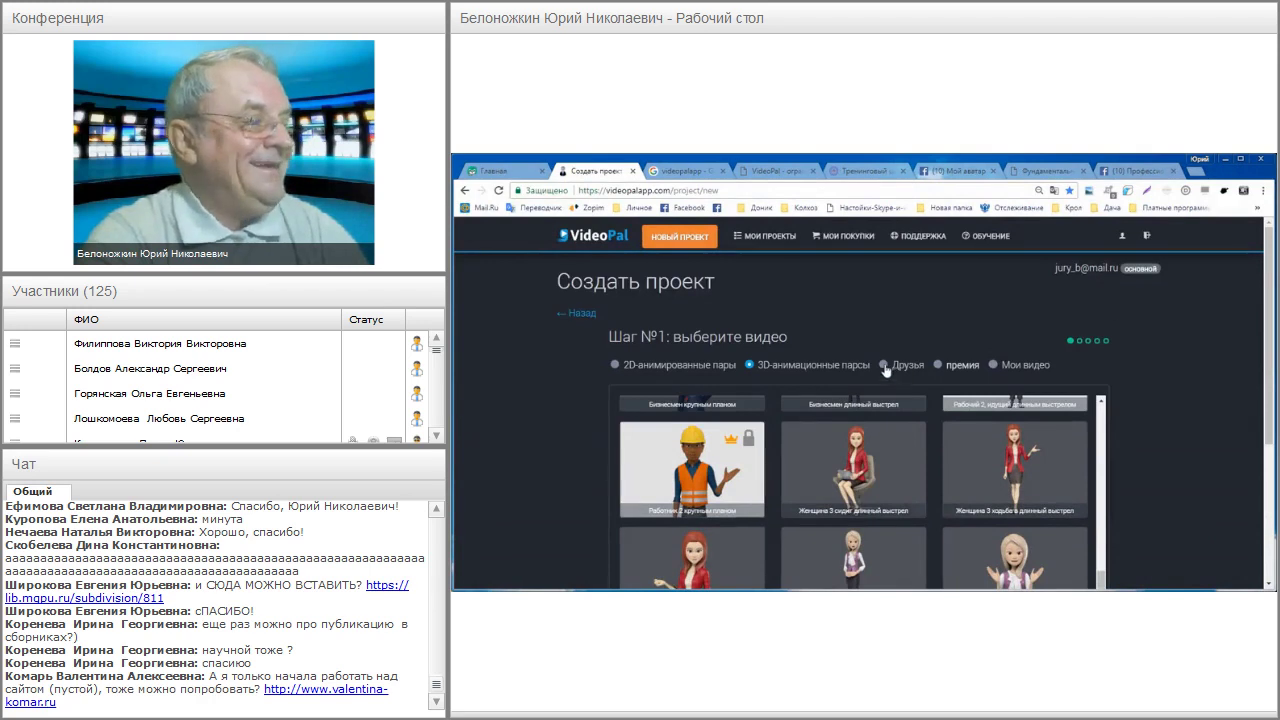
Set the video category to "Друзья" and look through its live presenter videos.
left_click(884, 366)
scroll(1177, 331, "down", 1)
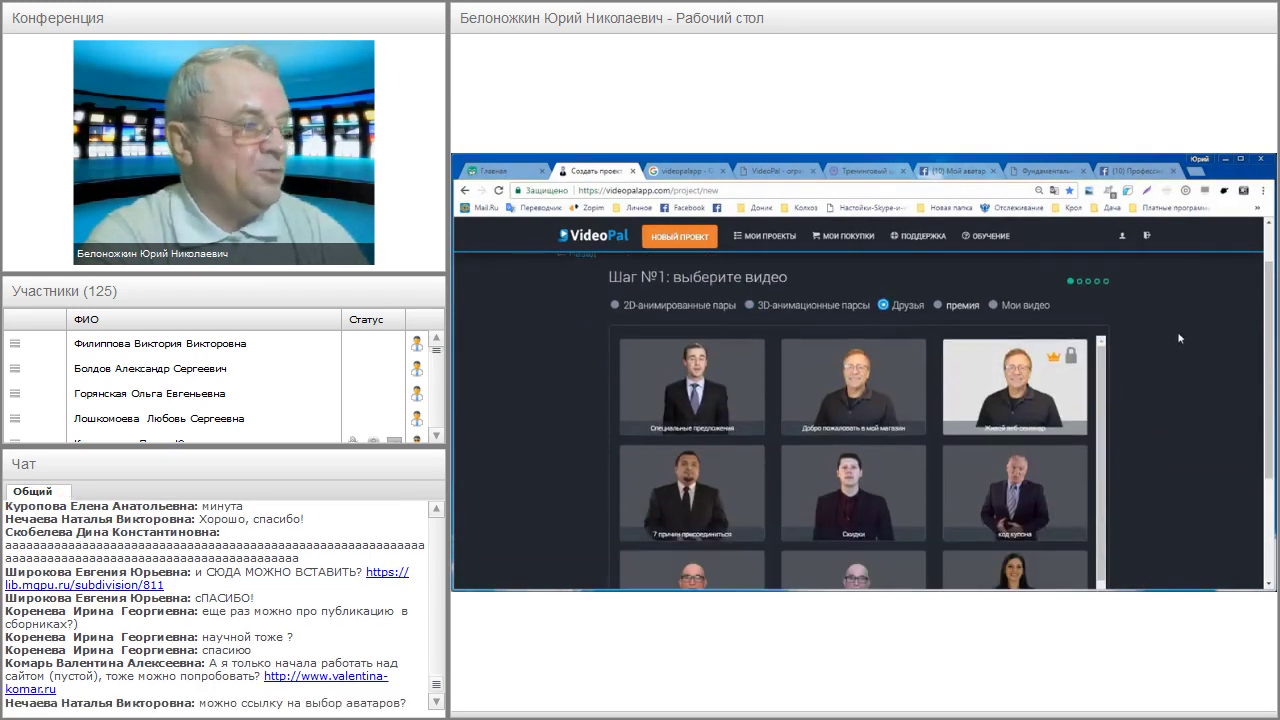
scroll(1140, 350, "down", 3)
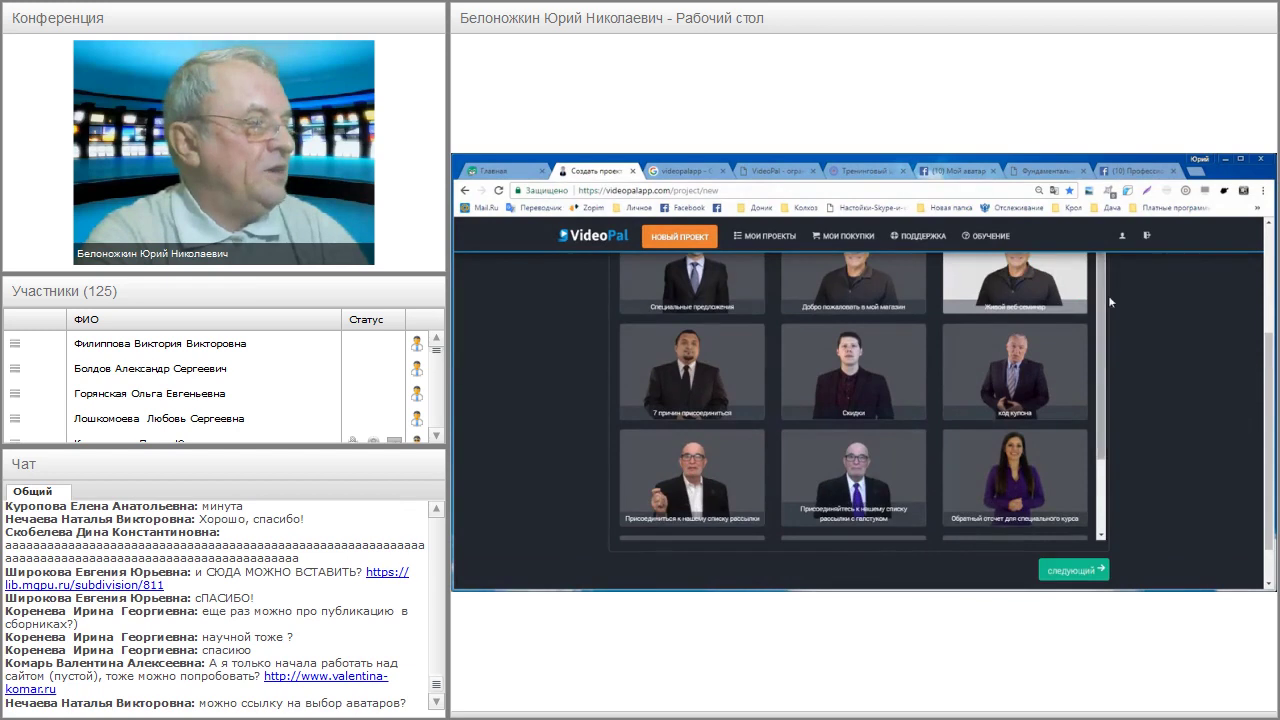
scroll(1090, 285, "up", 3)
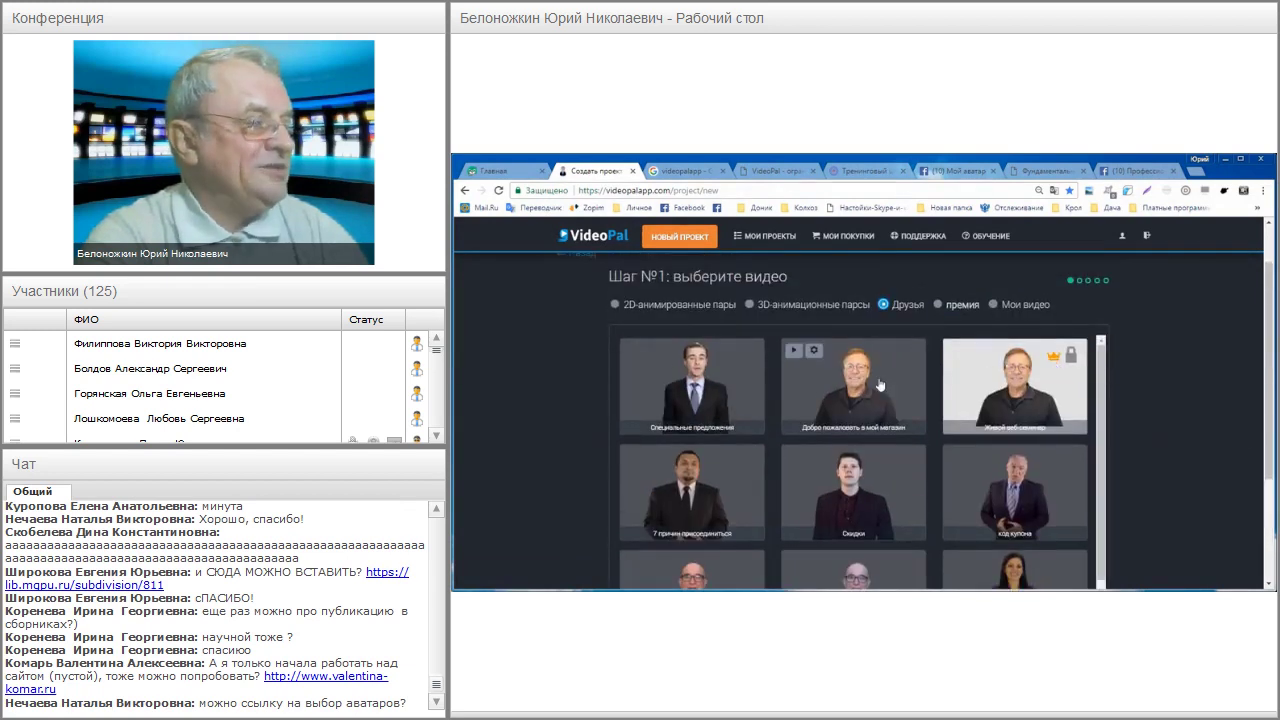
scroll(1099, 348, "down", 1)
left_click_drag(1106, 400, 1106, 422)
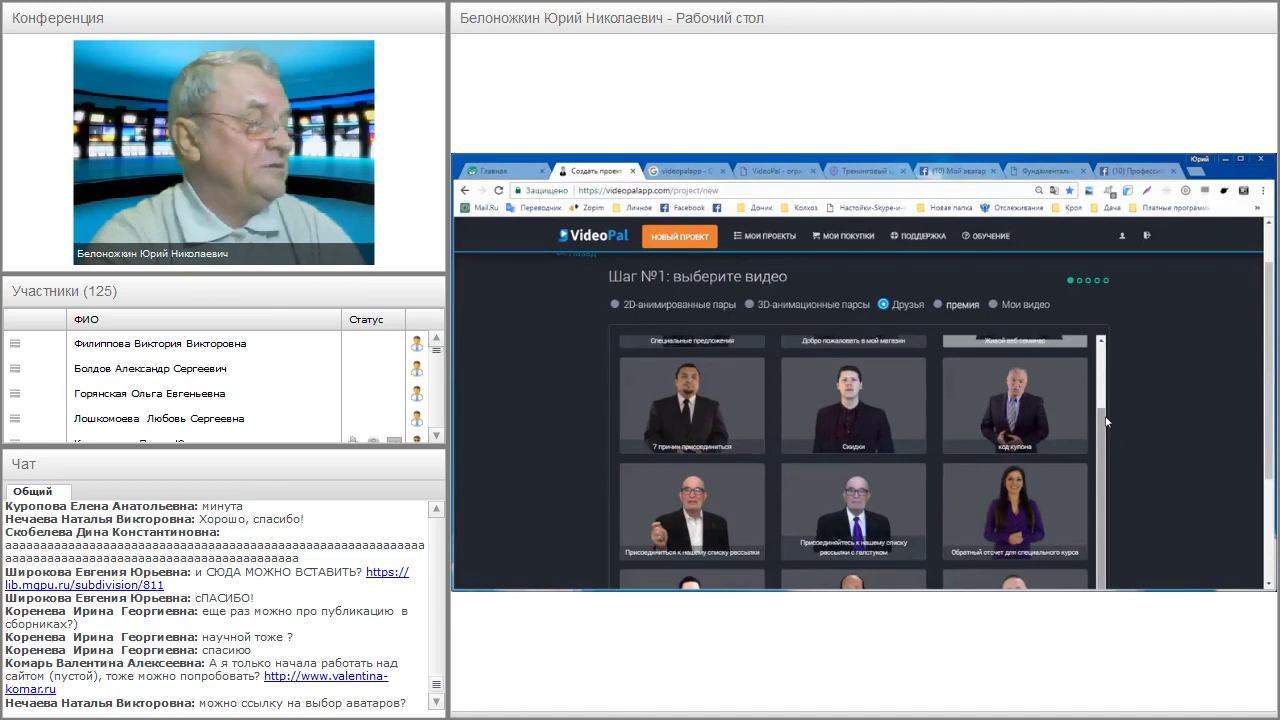
scroll(1187, 358, "down", 2)
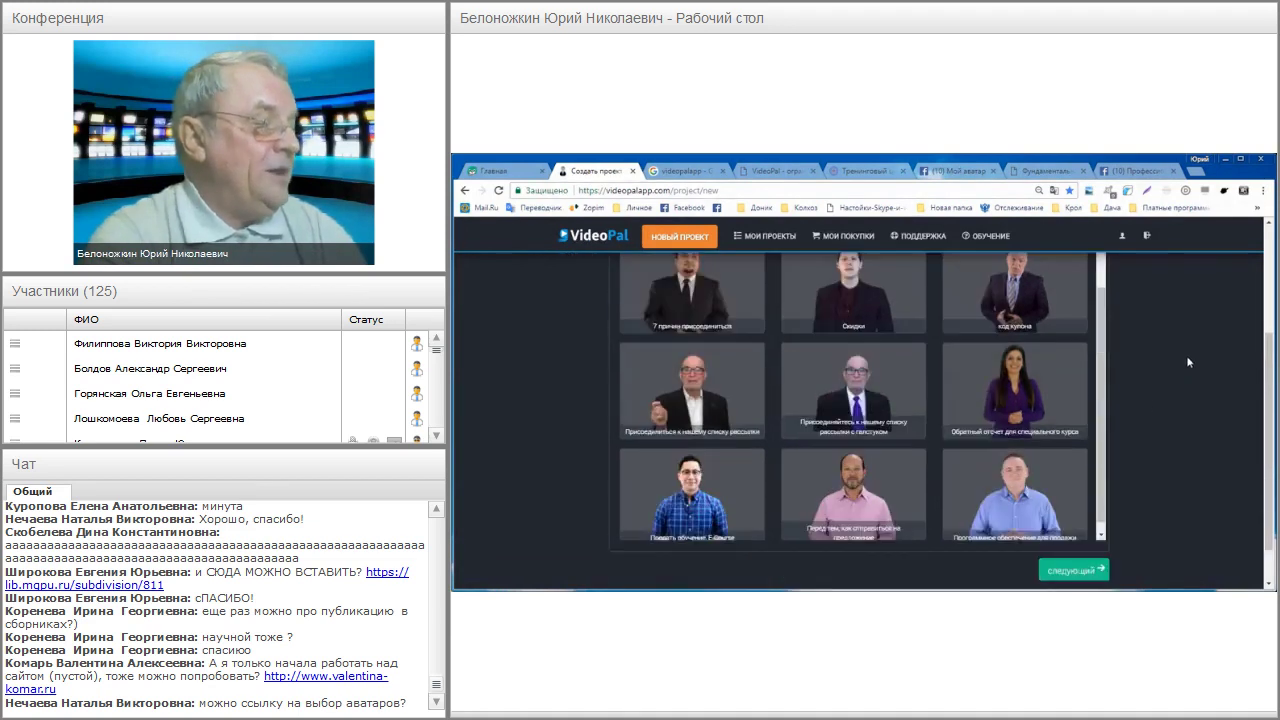
scroll(1219, 348, "up", 2)
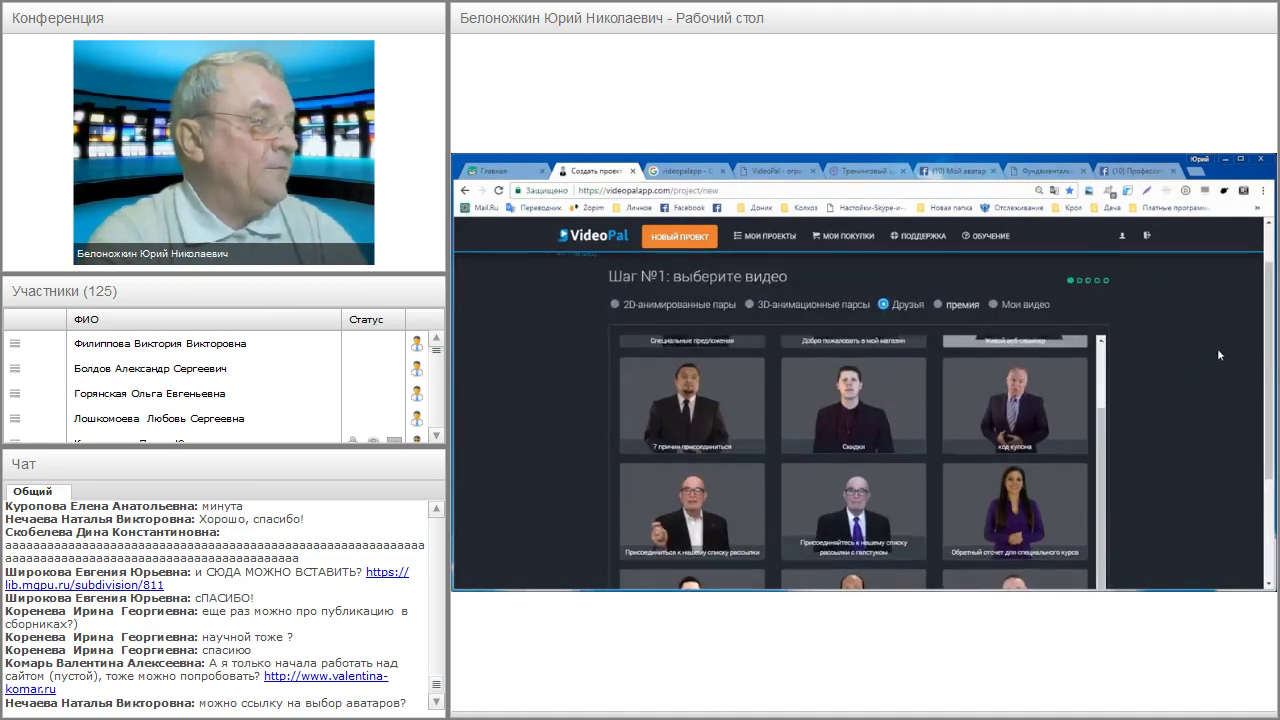
scroll(1217, 351, "down", 2)
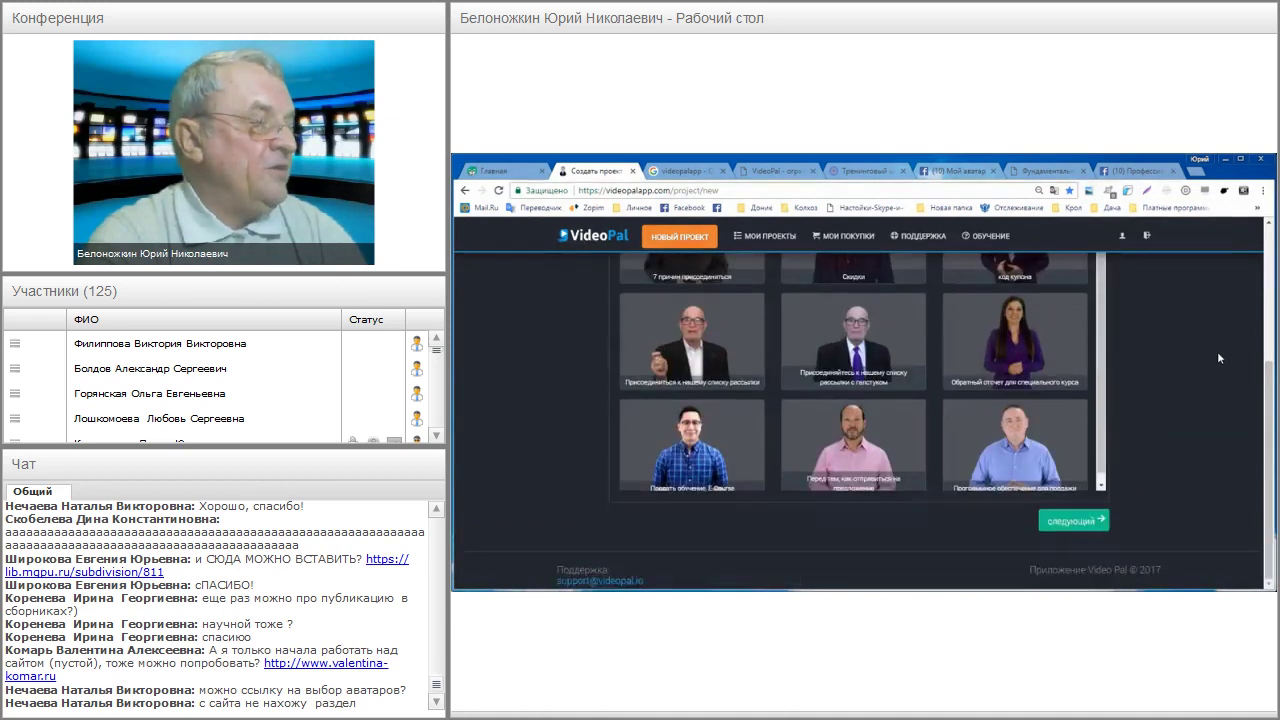
Open and close the preview of the presenter video "Присоединяйтесь к нашему списку рассылки с галстуком" and select that video for the project.
mouse_move(878, 352)
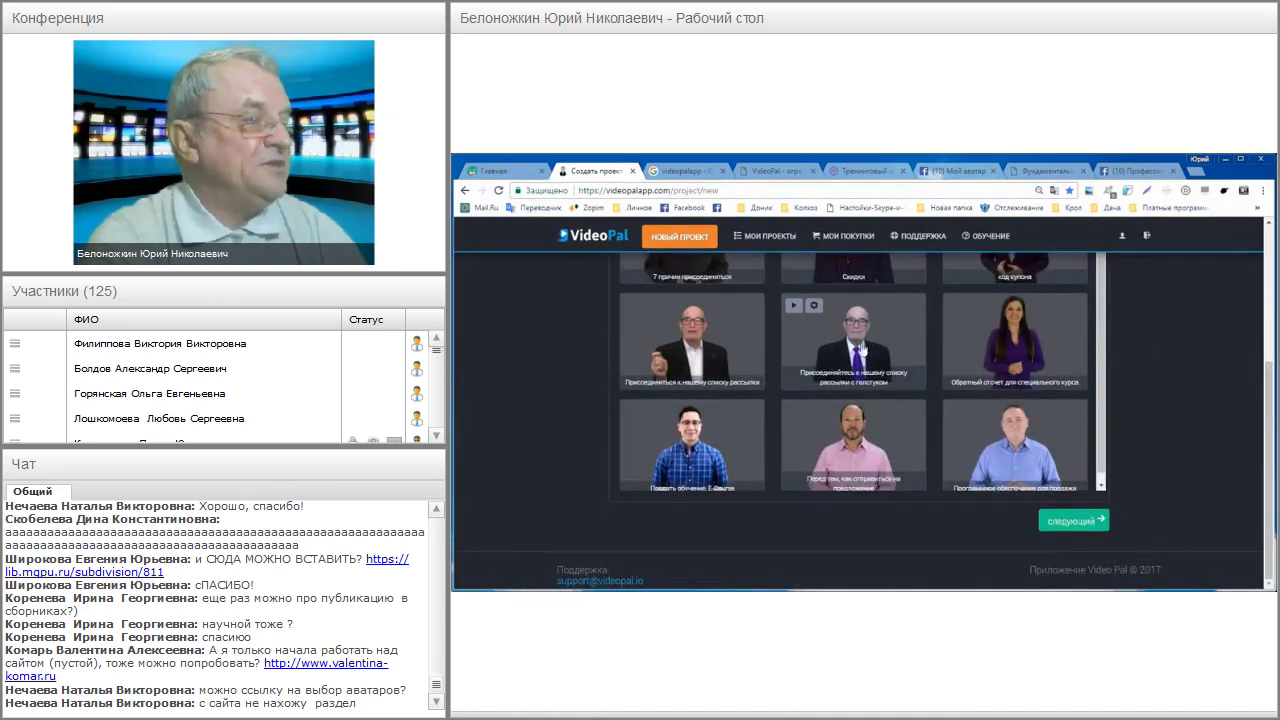
left_click(796, 303)
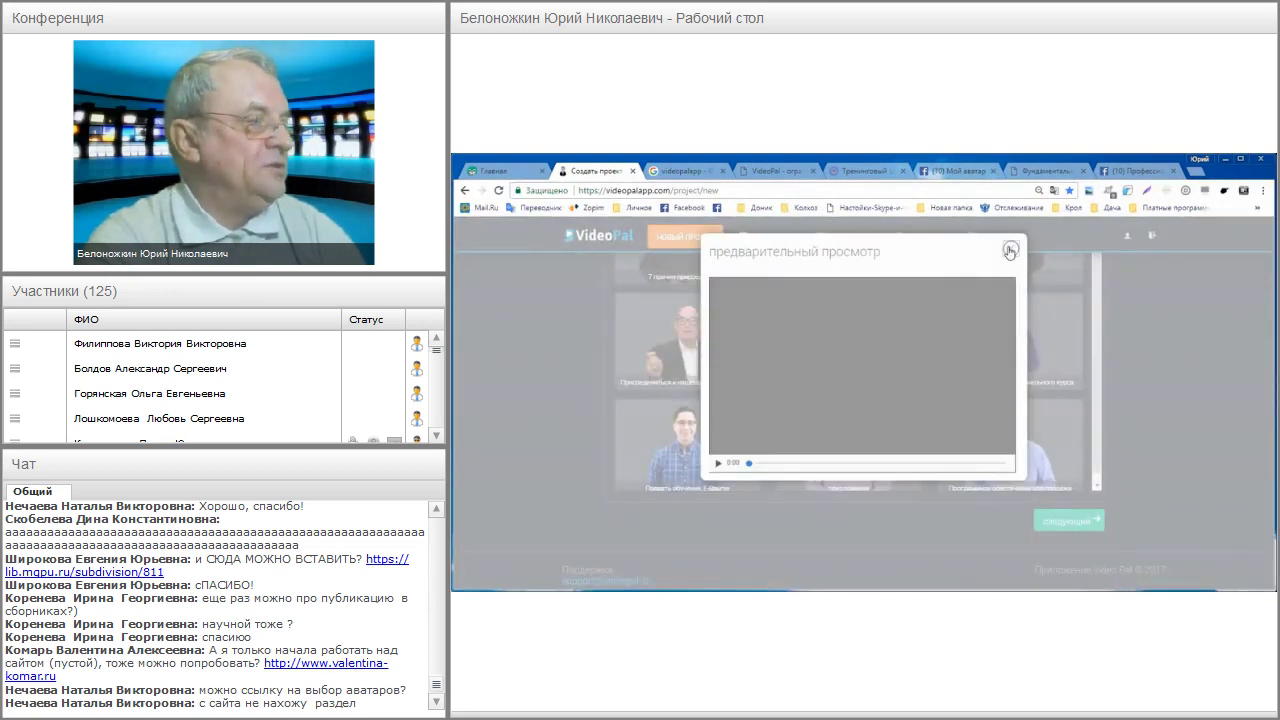
left_click(1010, 248)
left_click(907, 352)
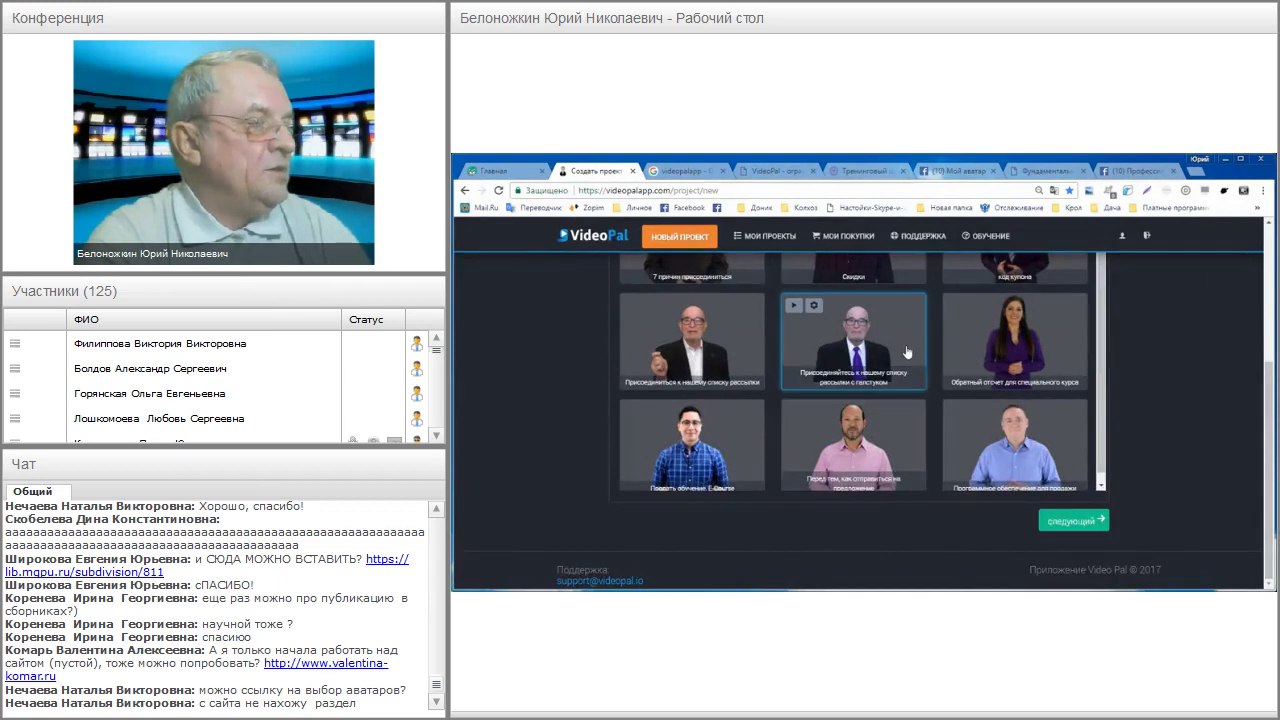
Continue to the project's speech step and choose "Аудио с видео" as the speech source.
left_click(1088, 521)
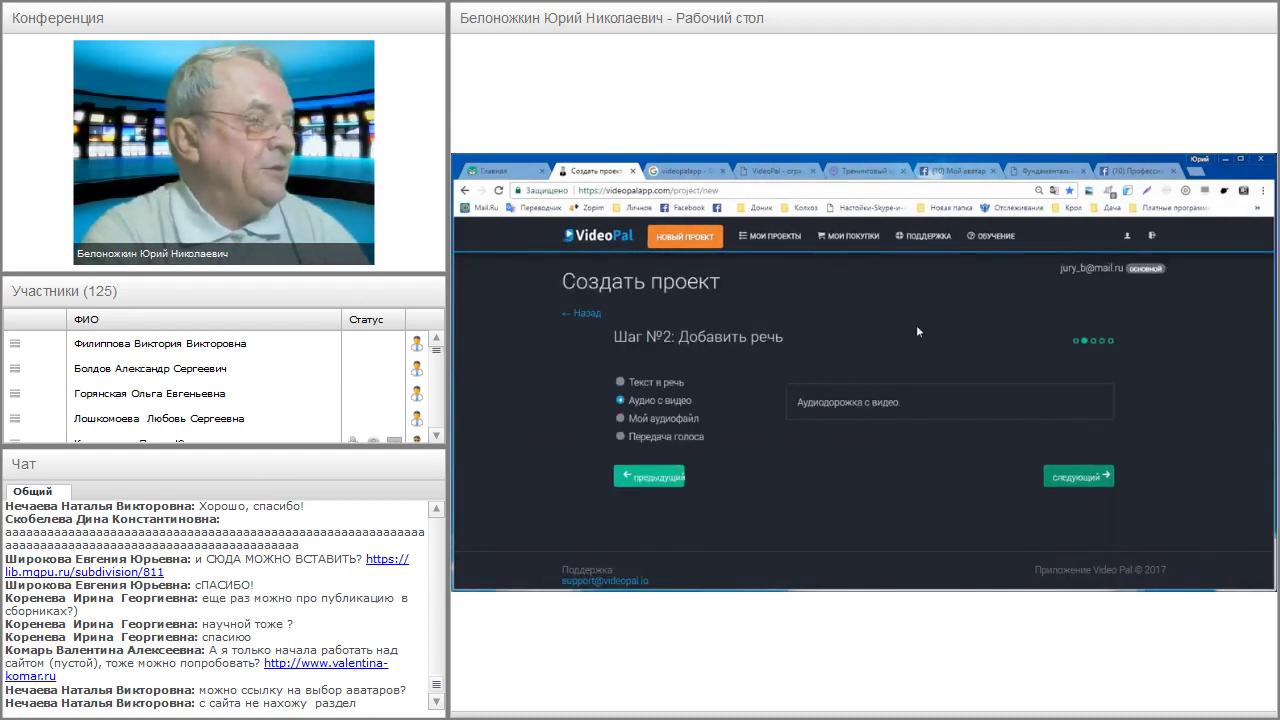
left_click(668, 402)
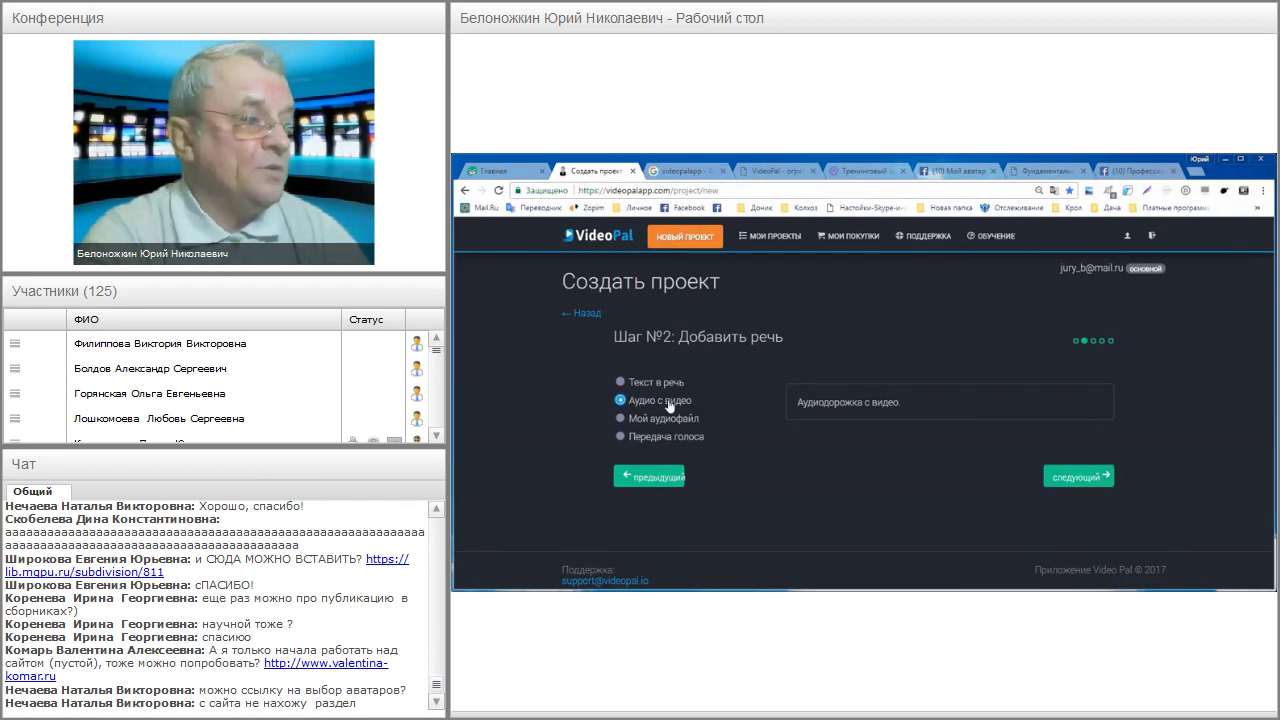
Try "Мой аудиофайл" as the speech source, choose "Текст в речь" instead and set the speech language to "русский".
left_click(674, 422)
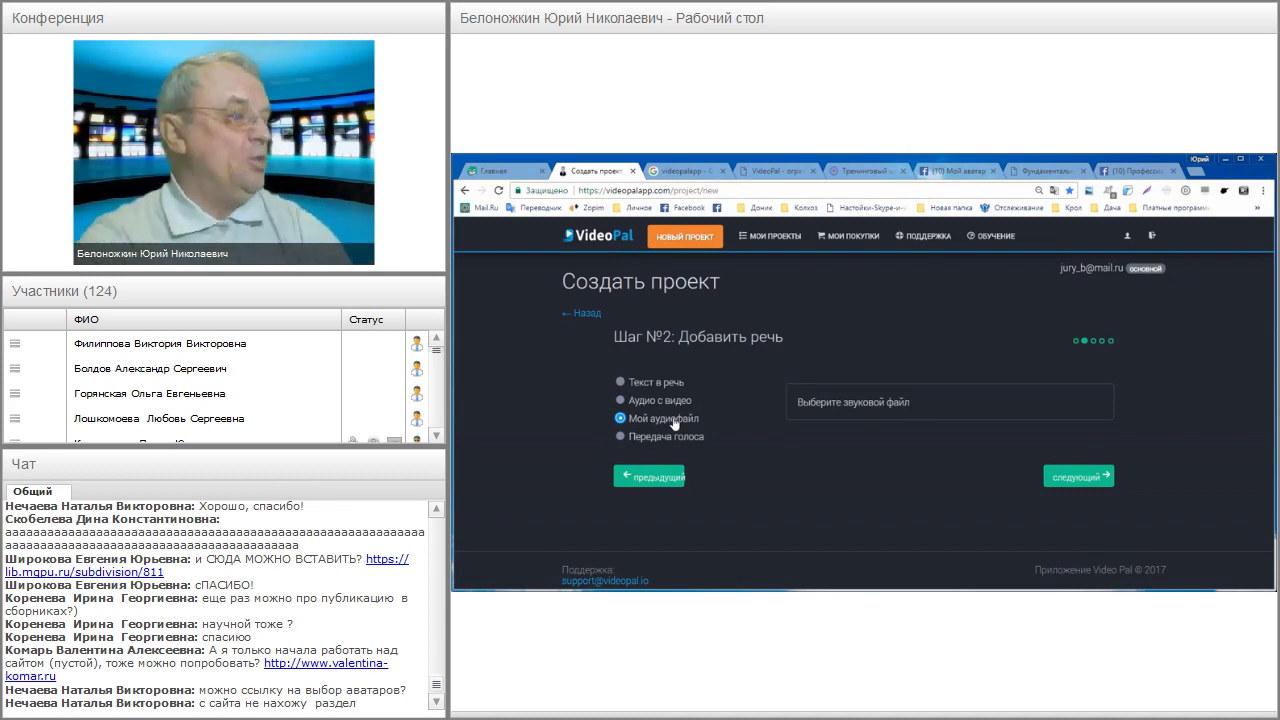
left_click(650, 386)
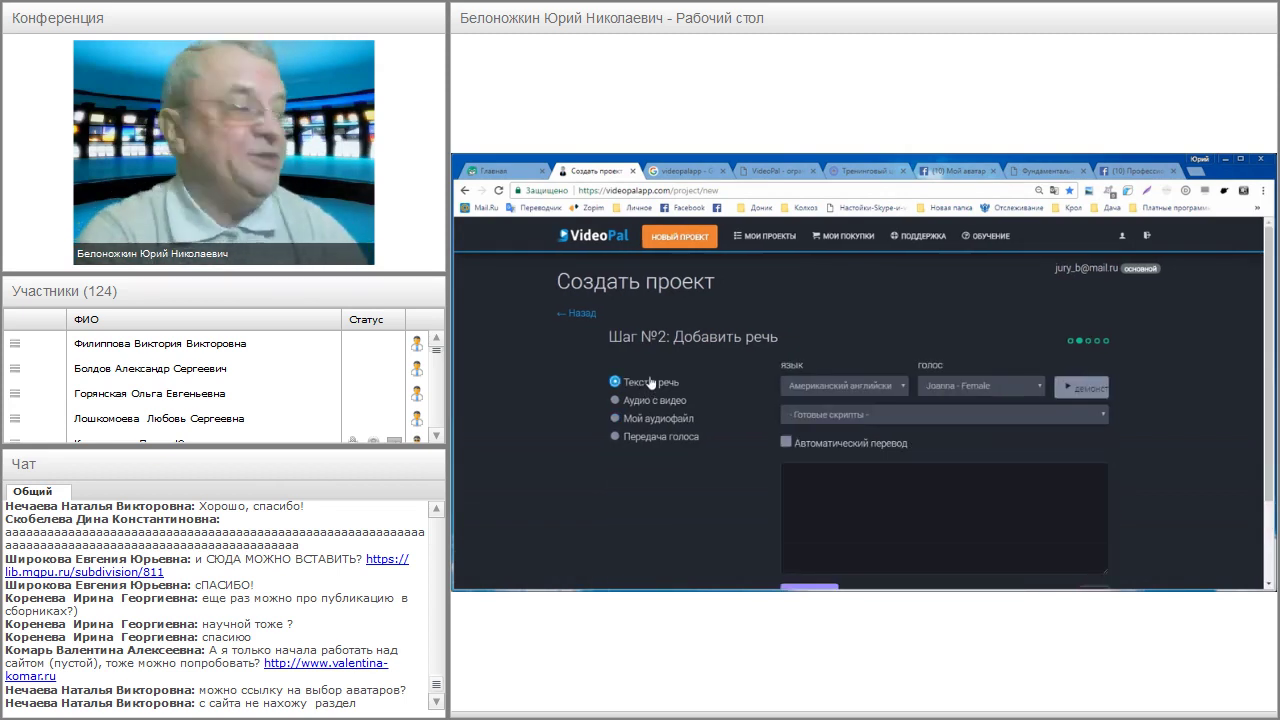
scroll(880, 318, "down", 1)
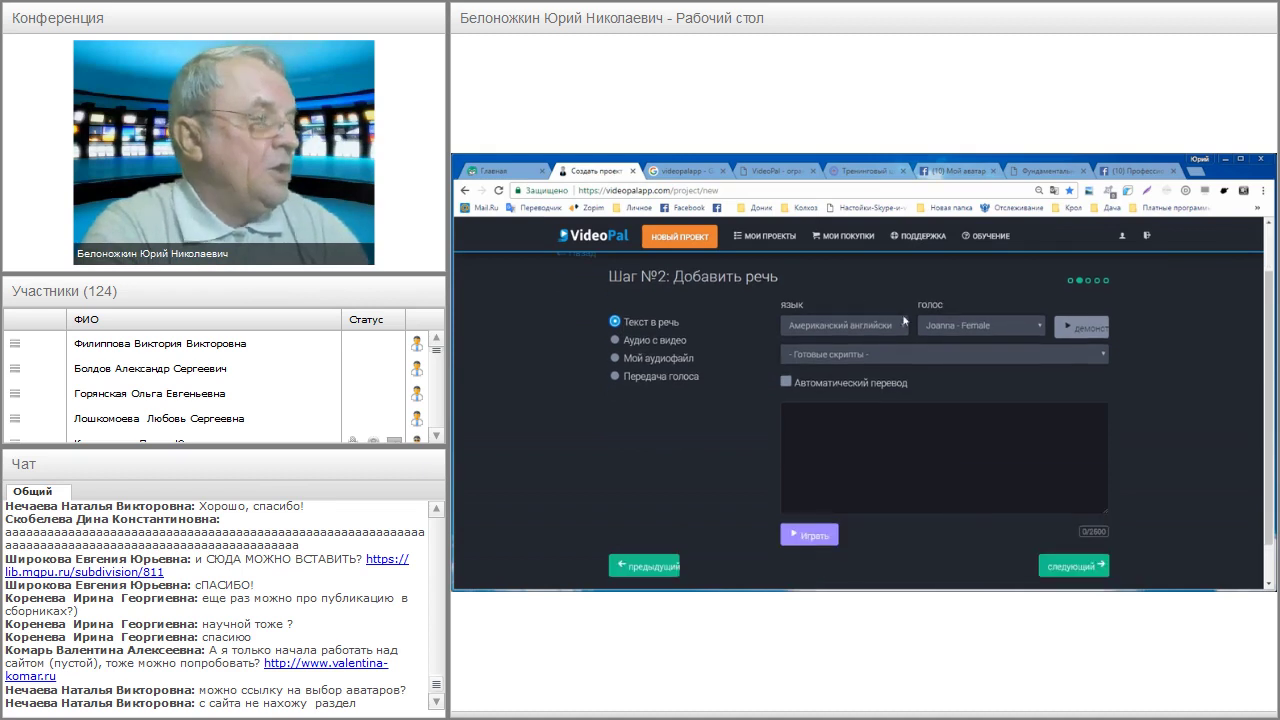
left_click(905, 326)
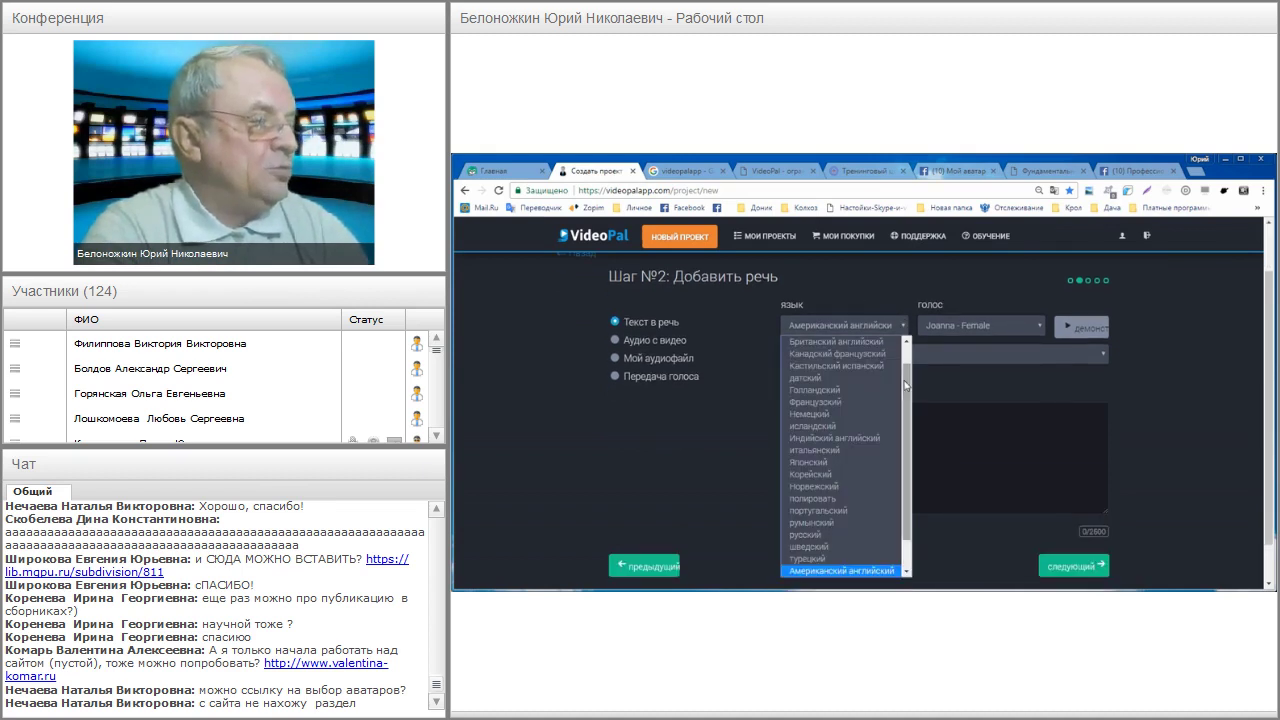
scroll(904, 399, "down", 1)
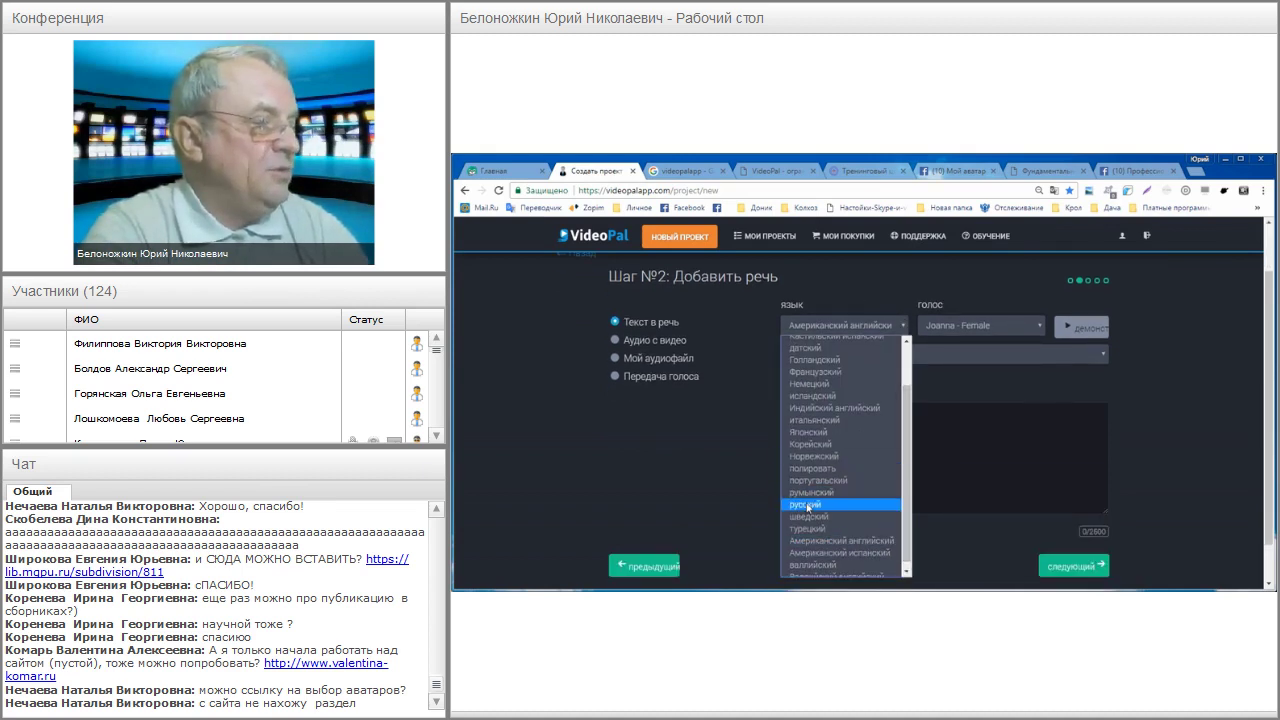
left_click(809, 504)
Enter "Привет!" as the text the avatar has to speak, correcting the wrong-layout characters.
left_click(829, 420)
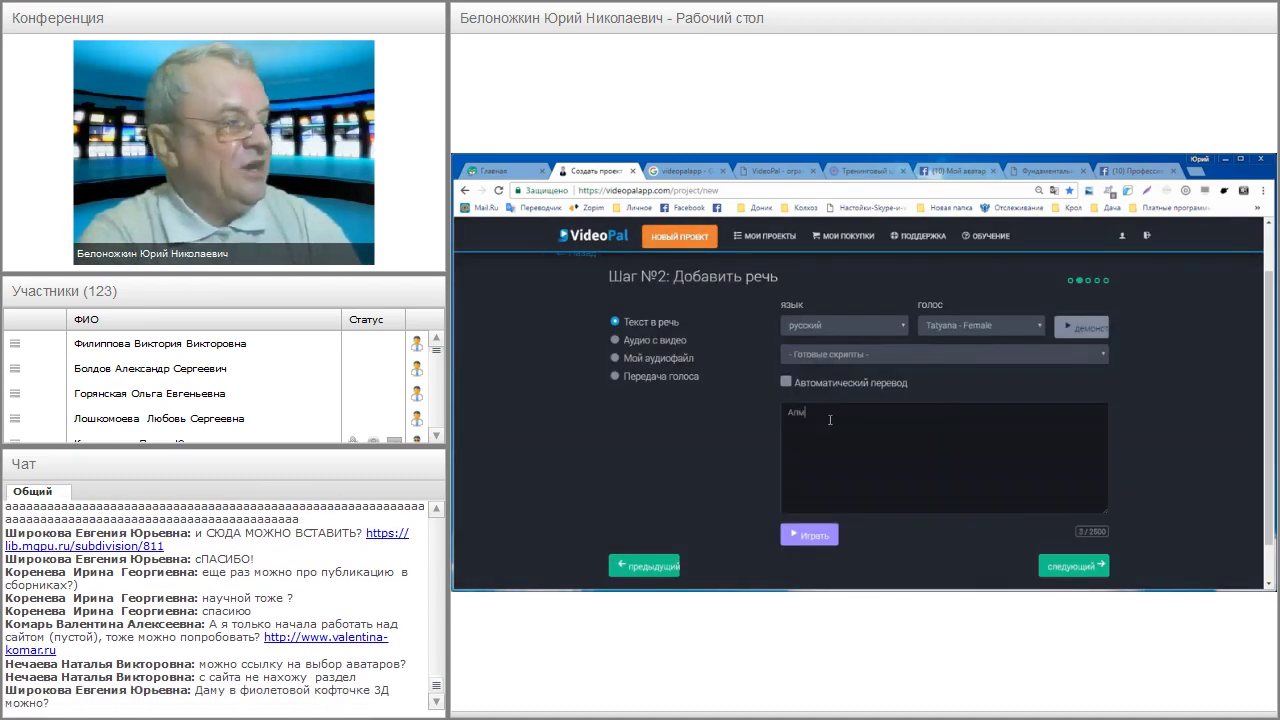
type("Ghbdt")
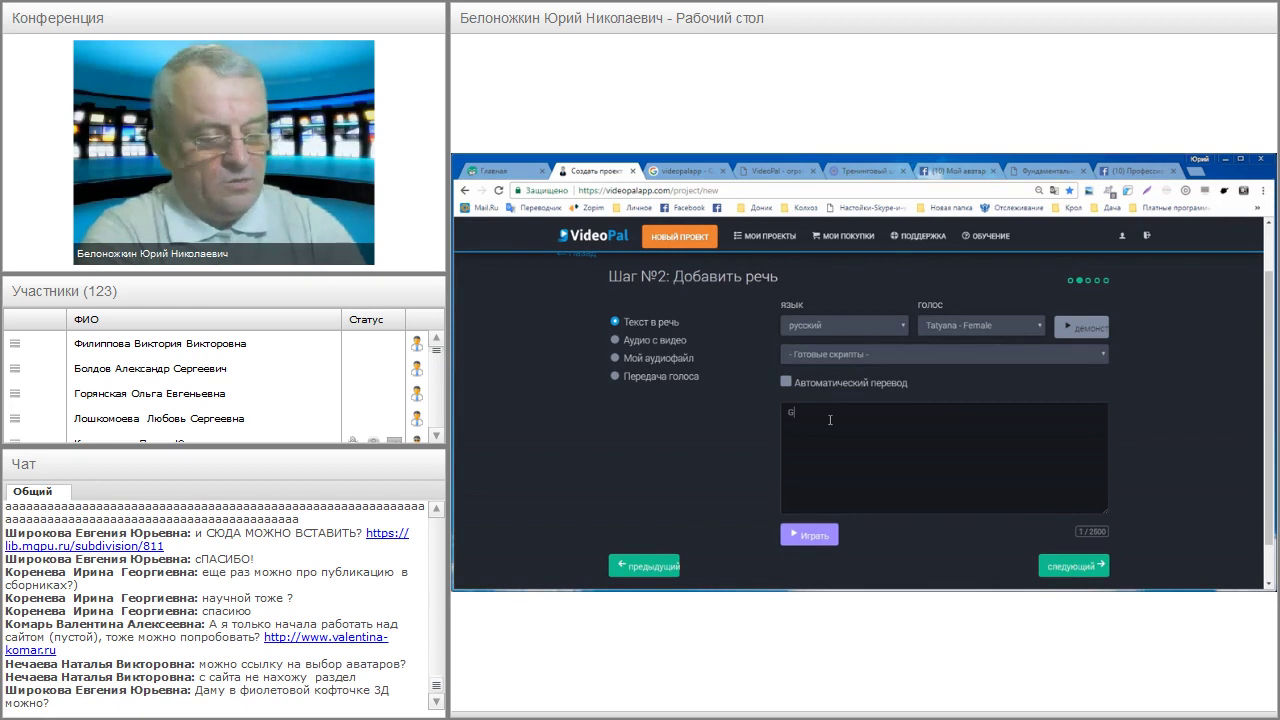
key("BackSpace")
key("BackSpace")
key("BackSpace")
key("BackSpace")
key("BackSpace")
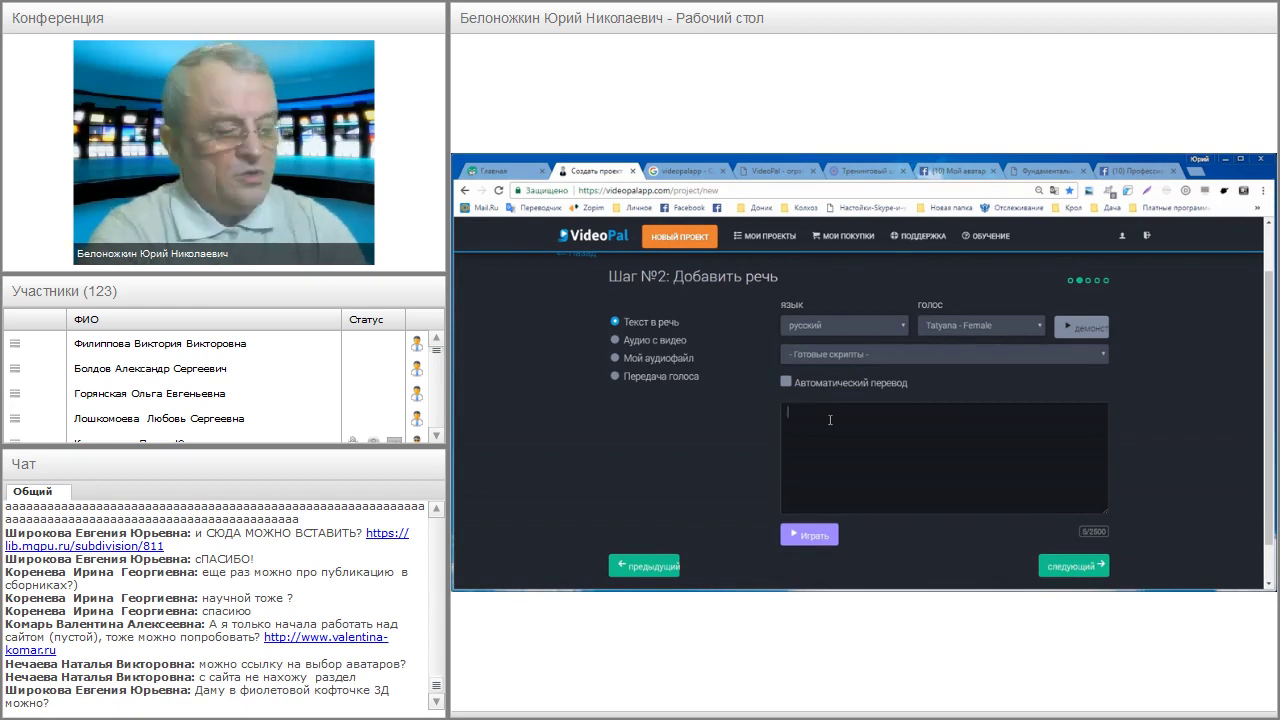
type("Привет!")
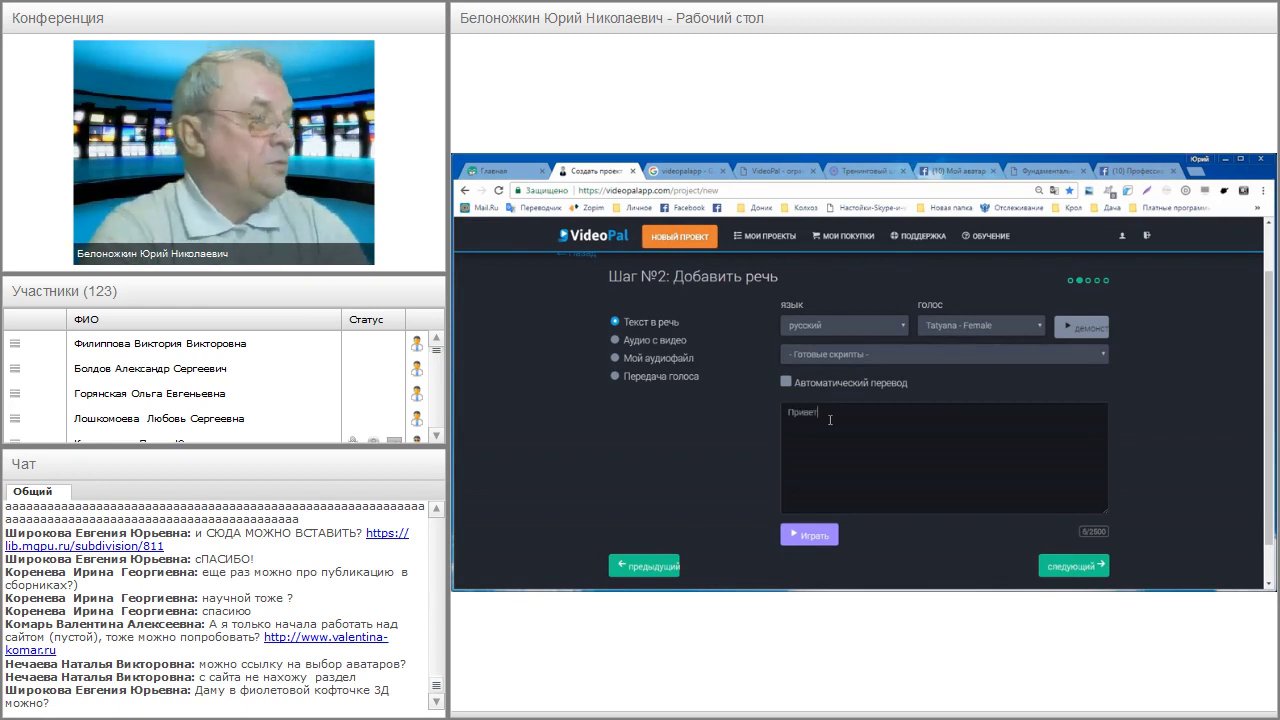
Set the voice to "Maxim - Male" and continue to the project's call-to-action step.
left_click(1040, 326)
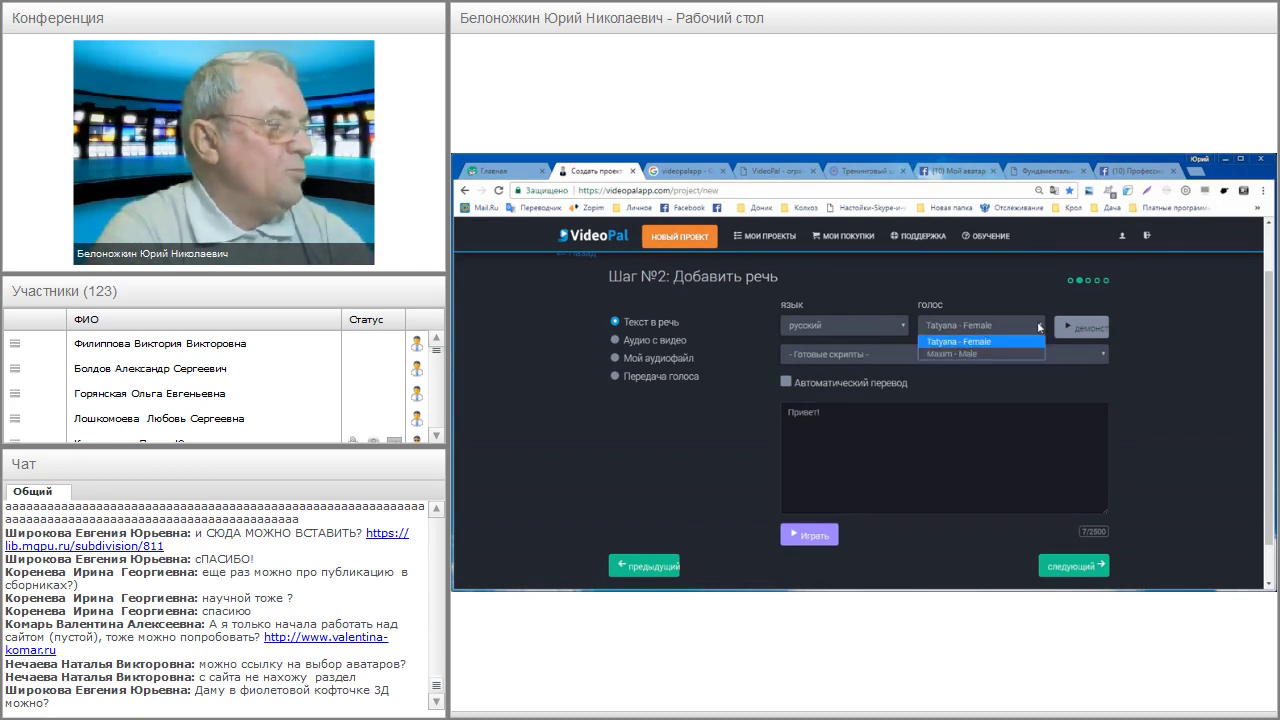
left_click(962, 355)
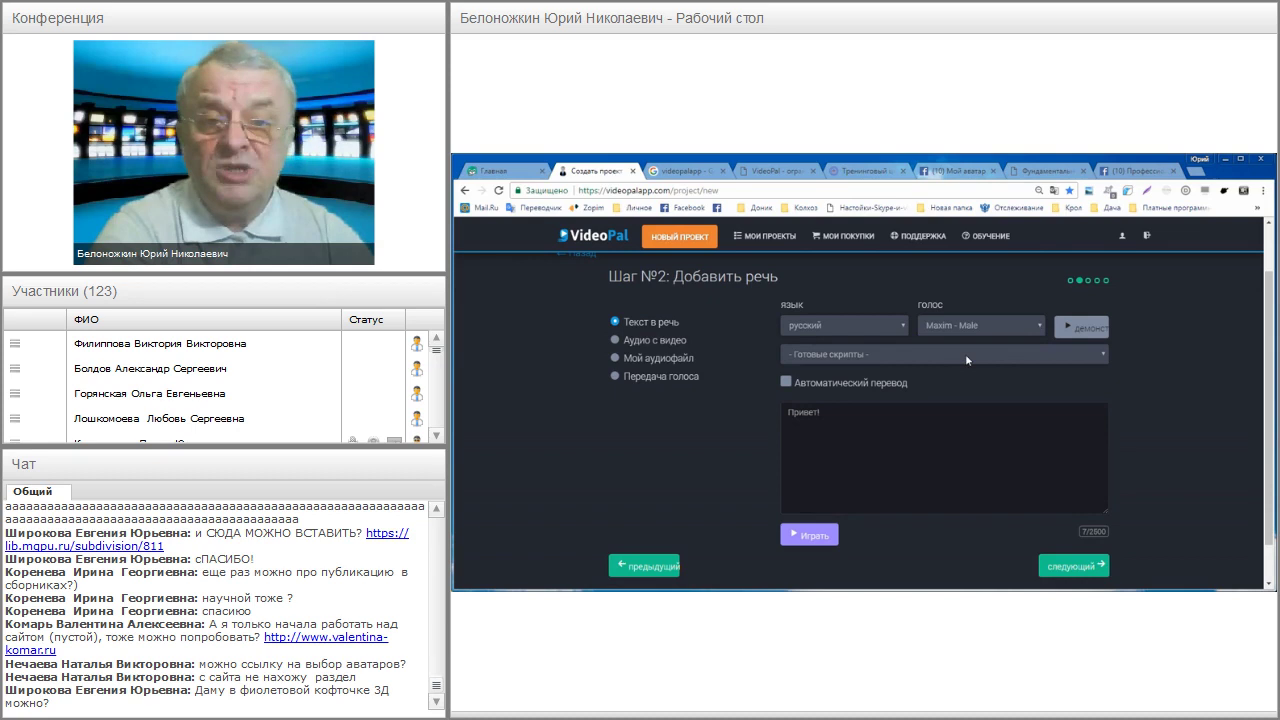
left_click(1091, 567)
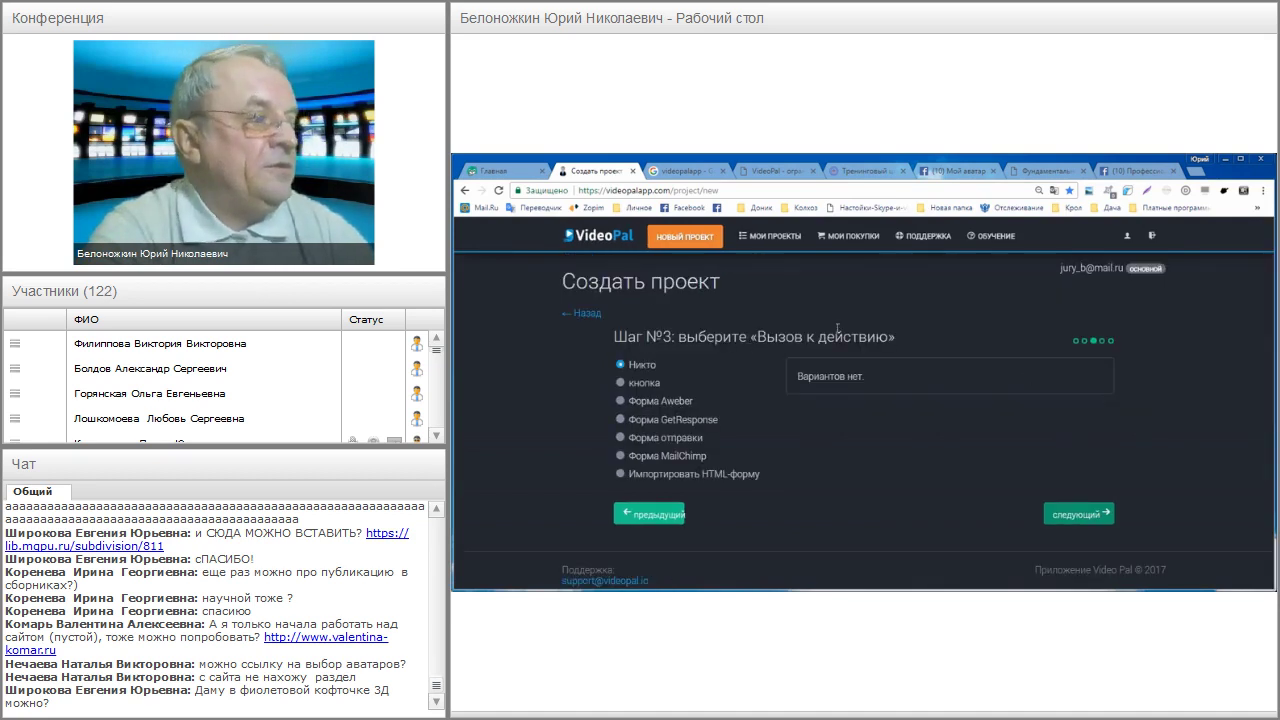
Look at the settings of the "кнопка" and "Форма GetResponse" call-to-action types and return to "Никто".
left_click(620, 383)
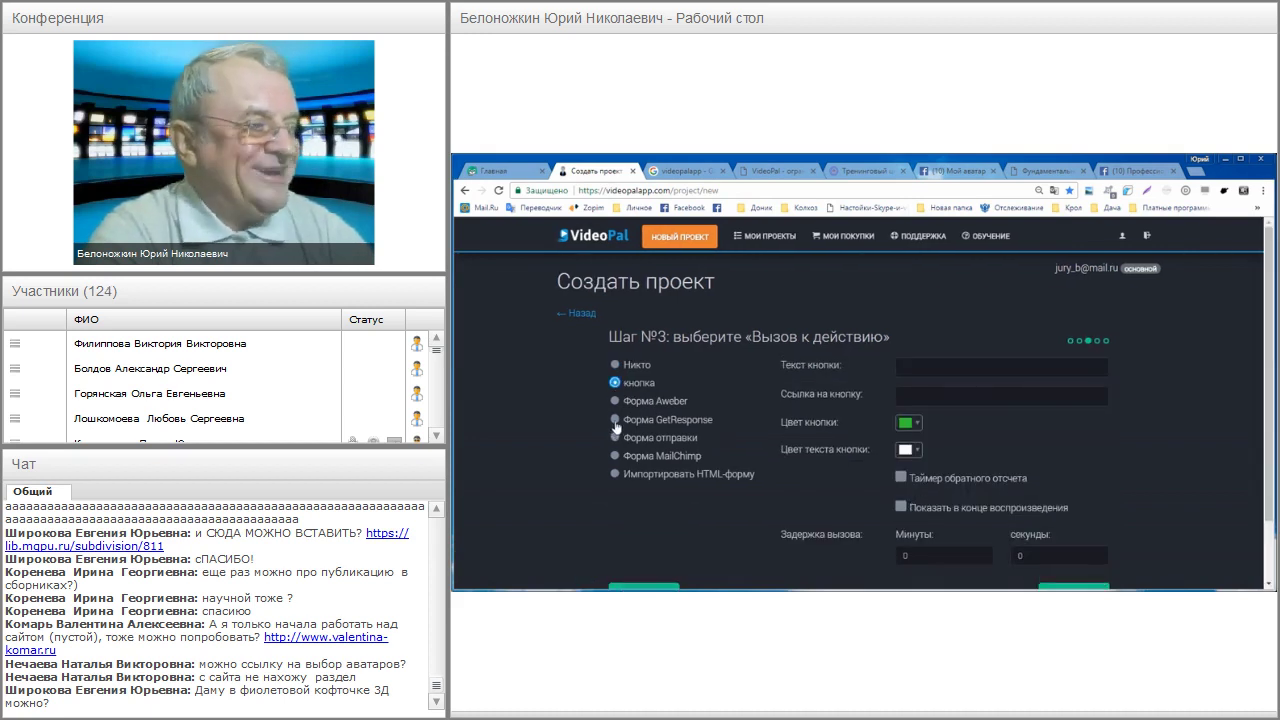
left_click(615, 421)
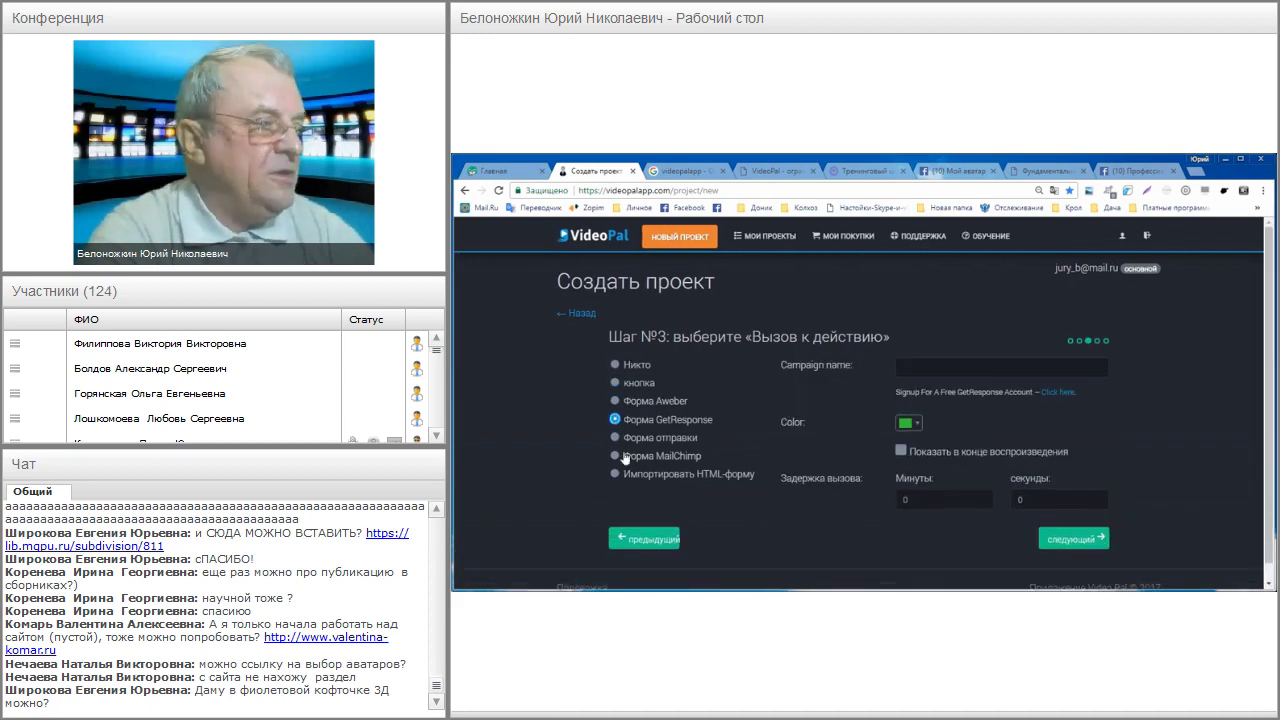
left_click(616, 366)
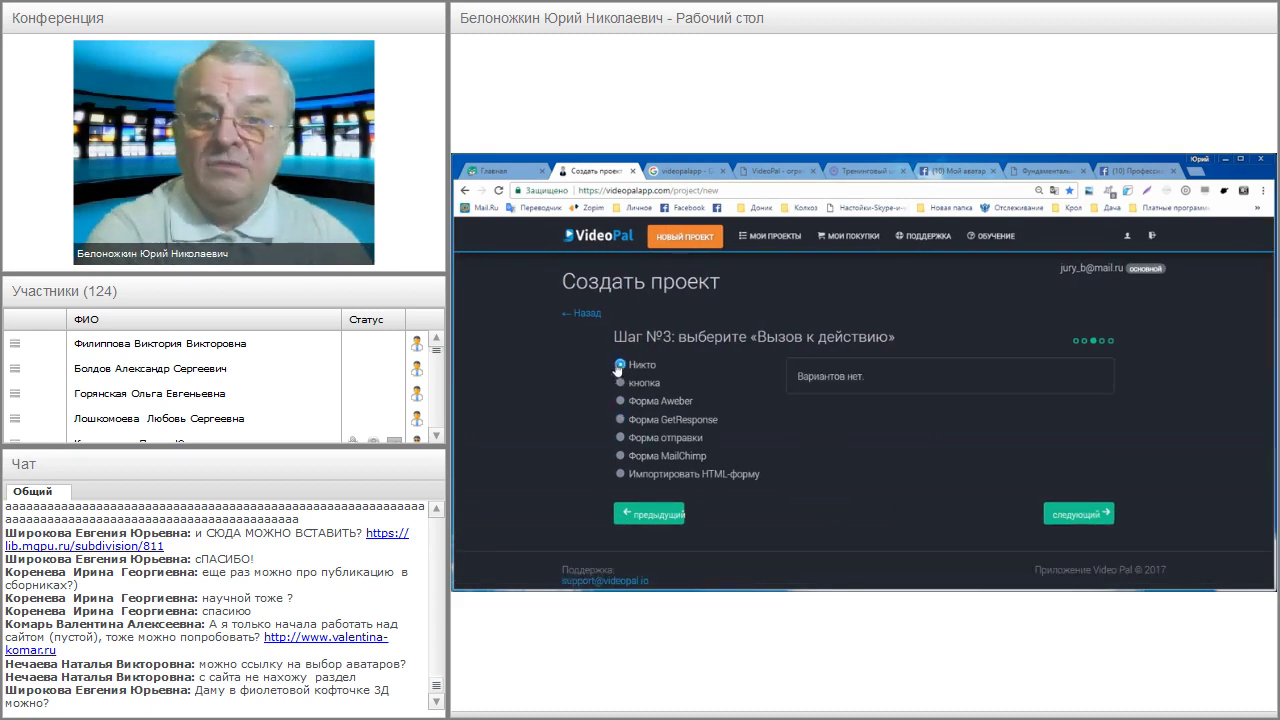
Set the call to action to "кнопка" with the button text "Проверь чеклист" and continue to the playback settings.
left_click(621, 383)
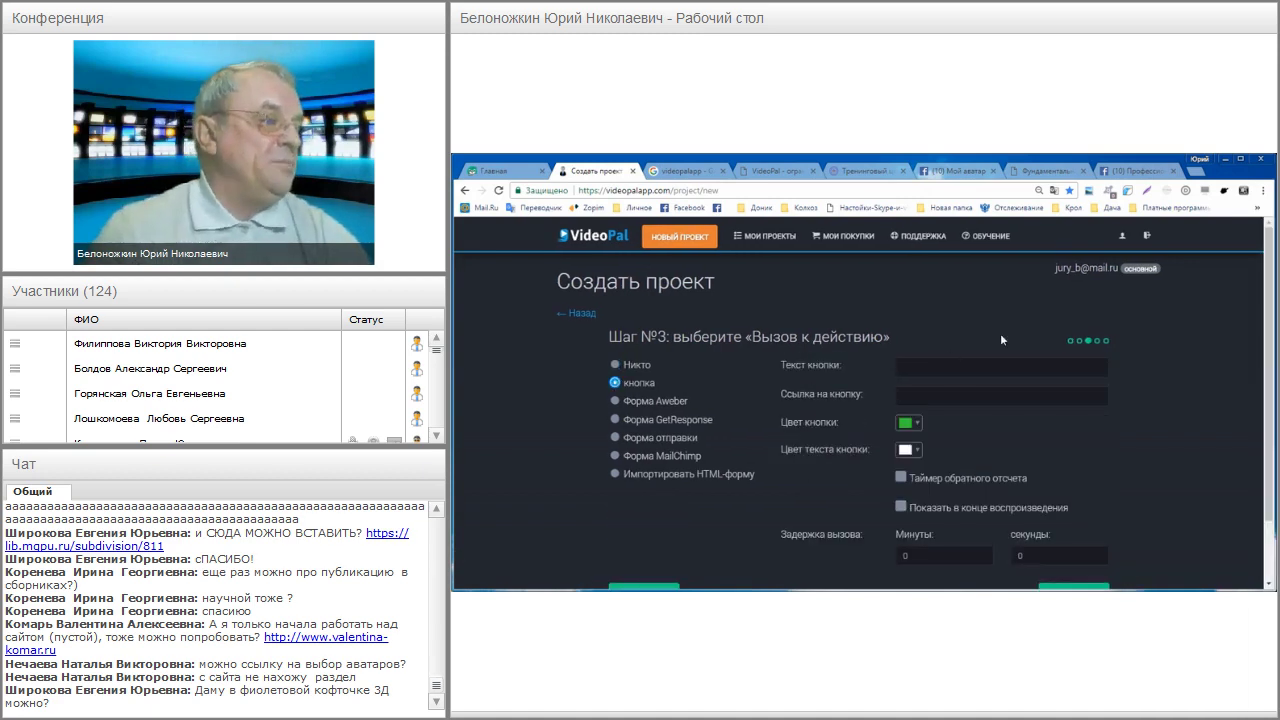
left_click(979, 369)
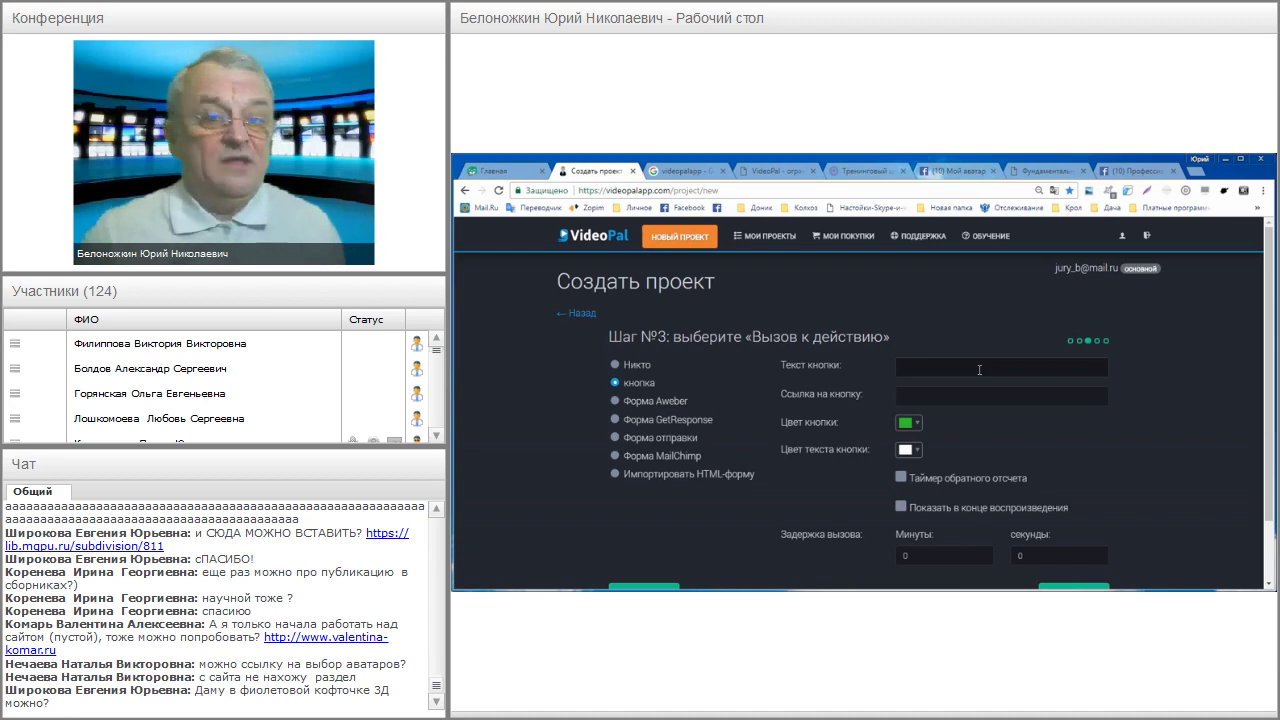
left_click(979, 370)
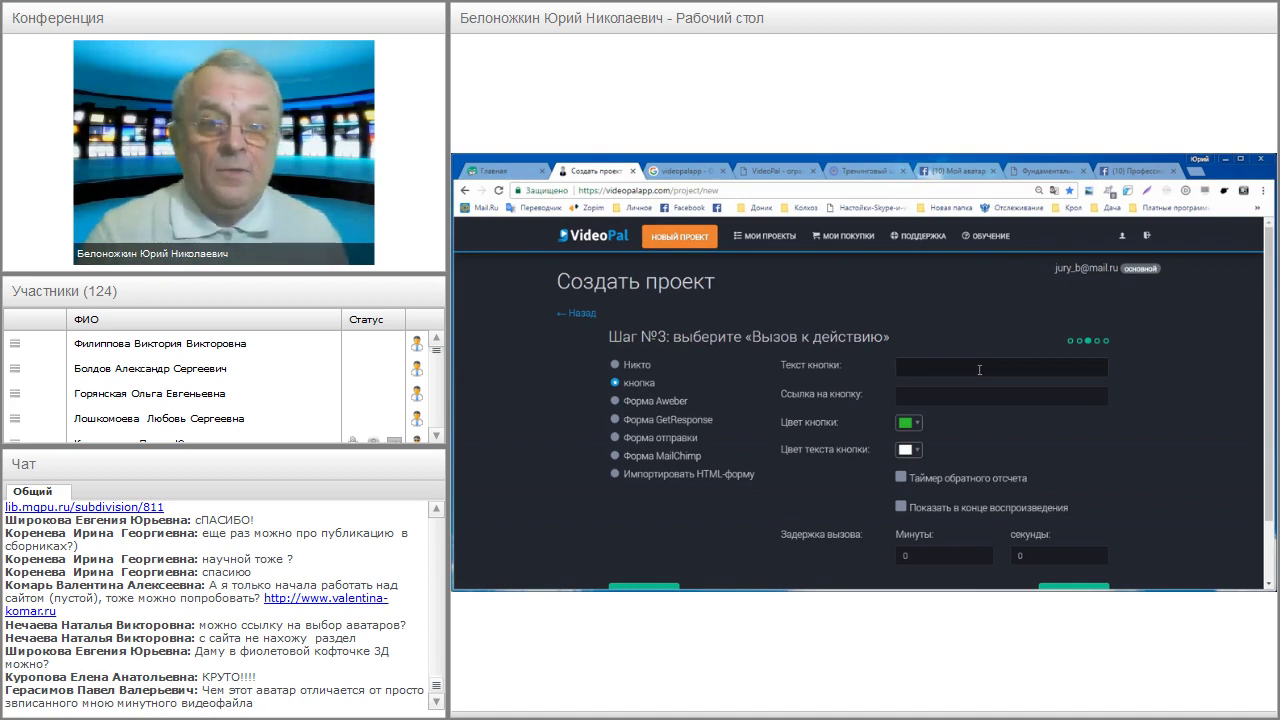
left_click(979, 370)
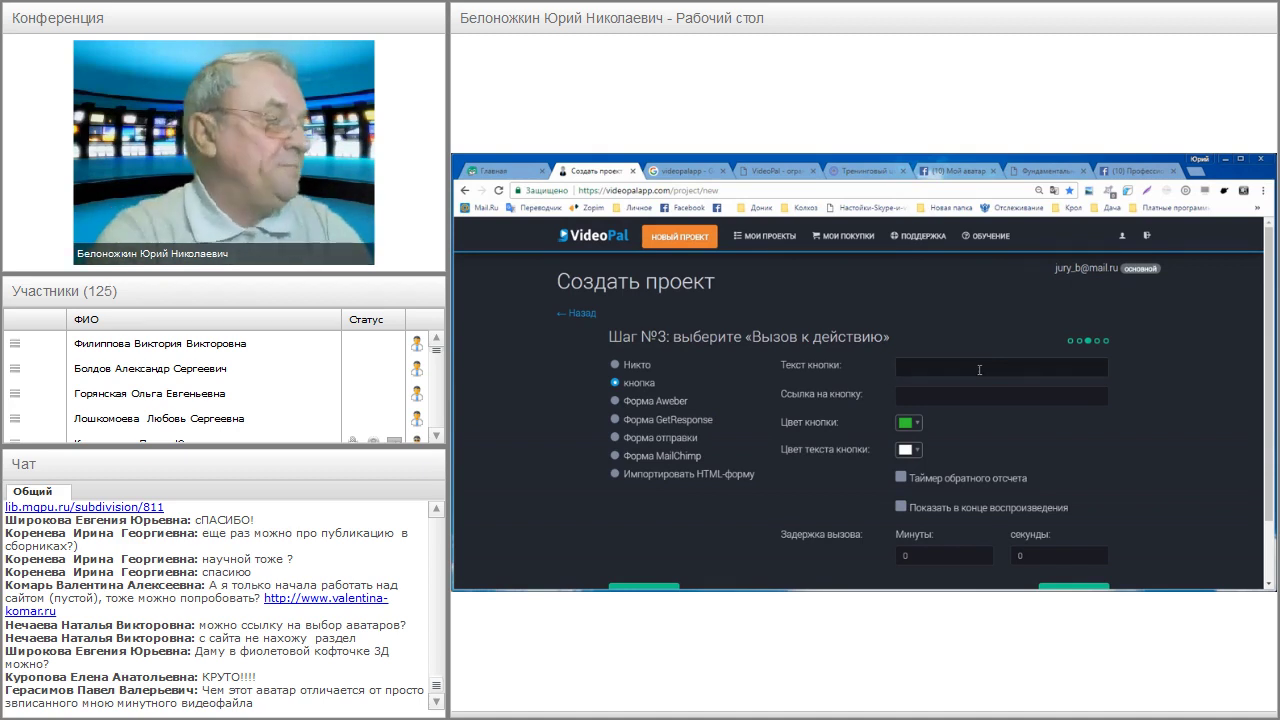
type("Проверь чекл")
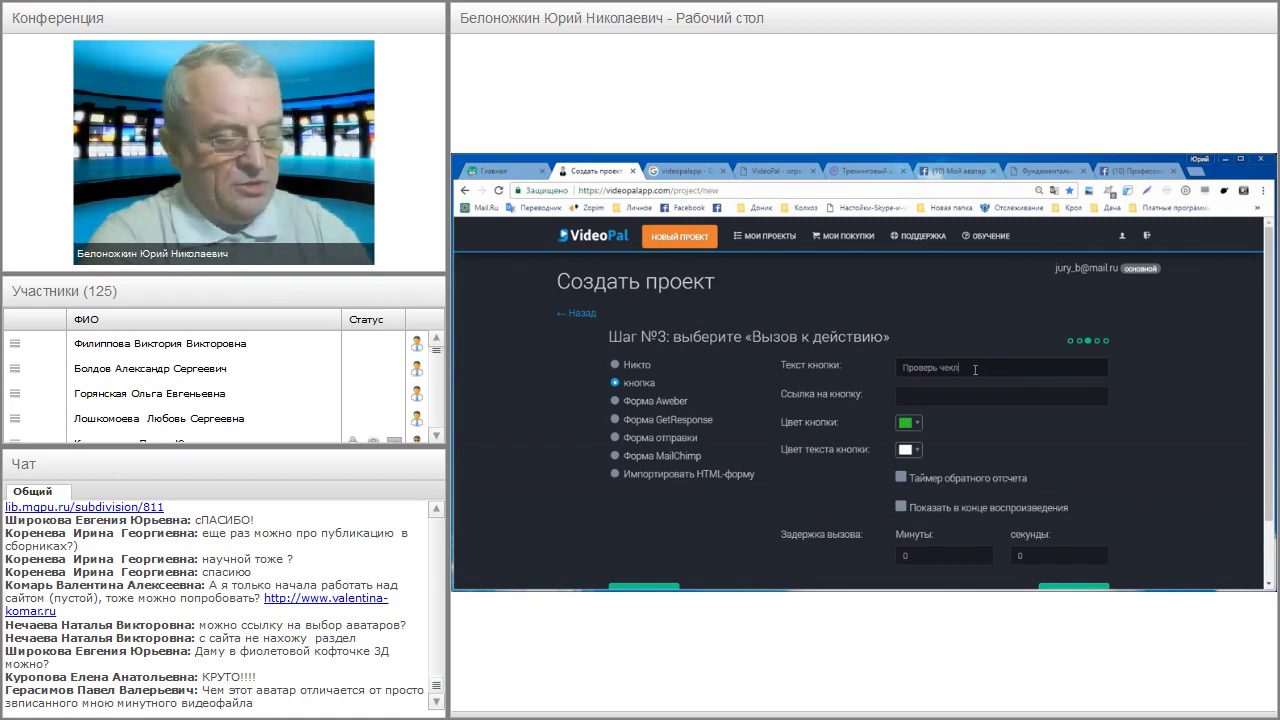
type("ист")
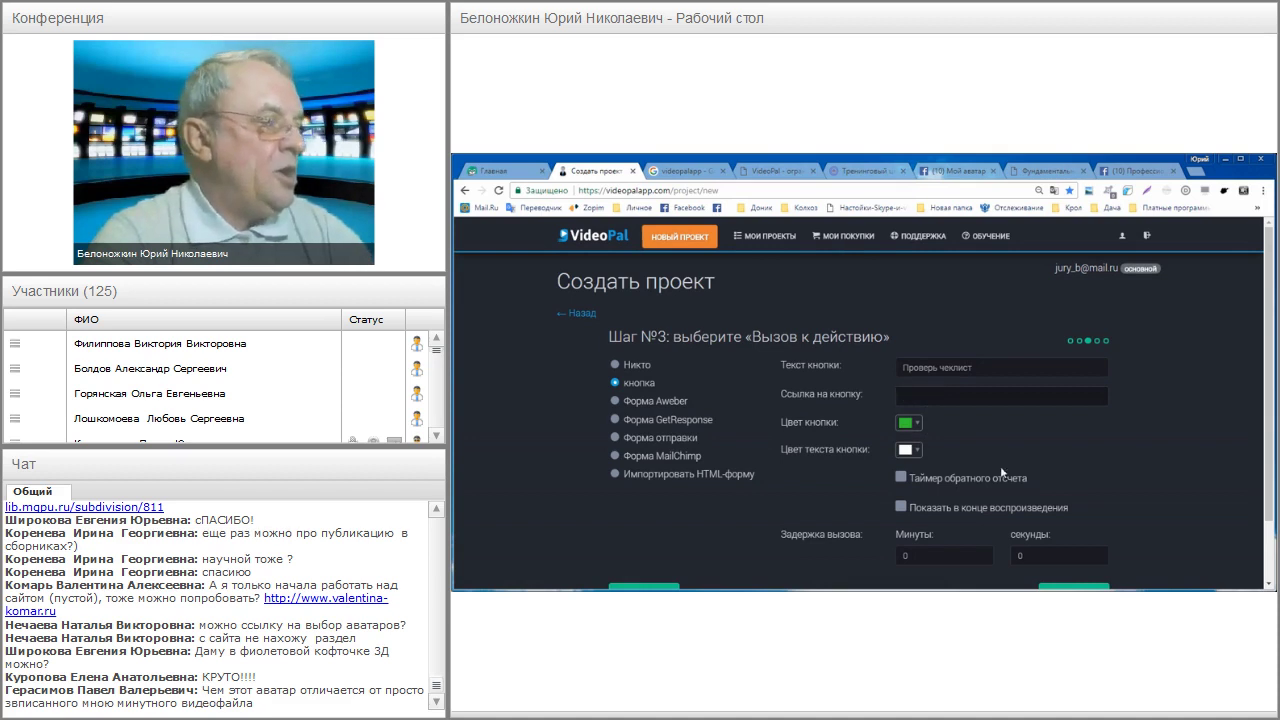
scroll(1036, 467, "down", 1)
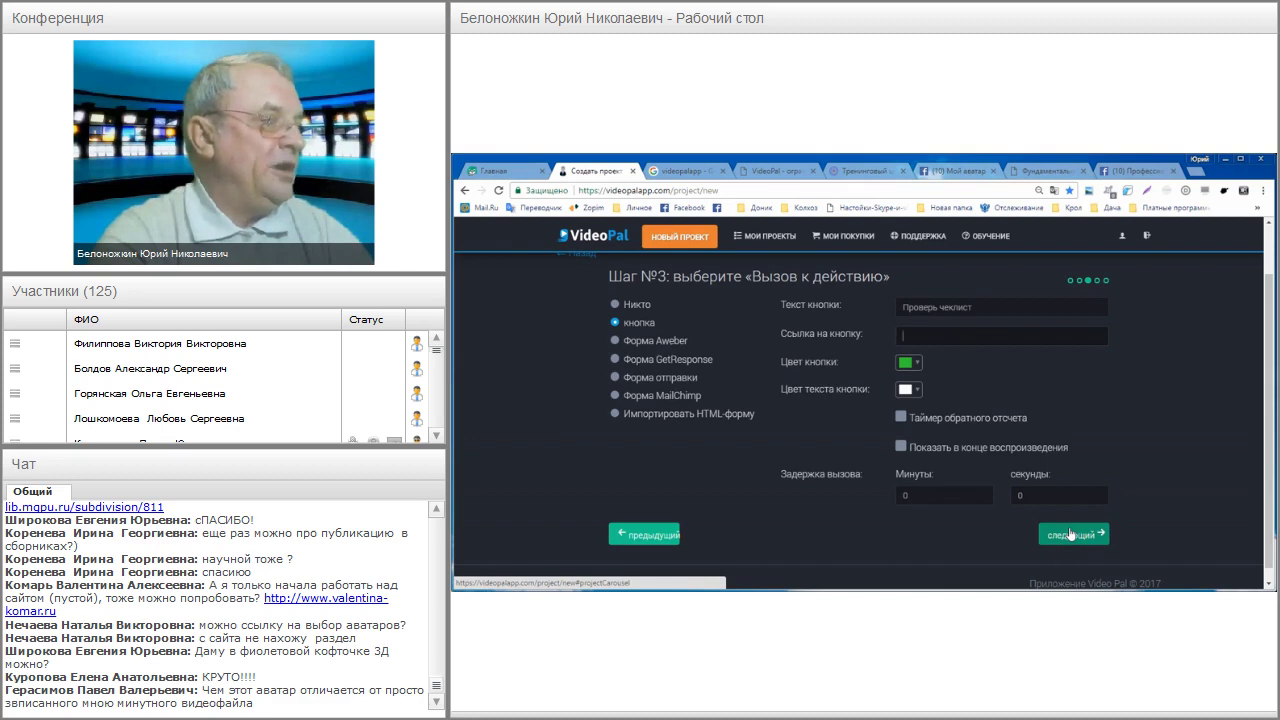
left_click(1069, 535)
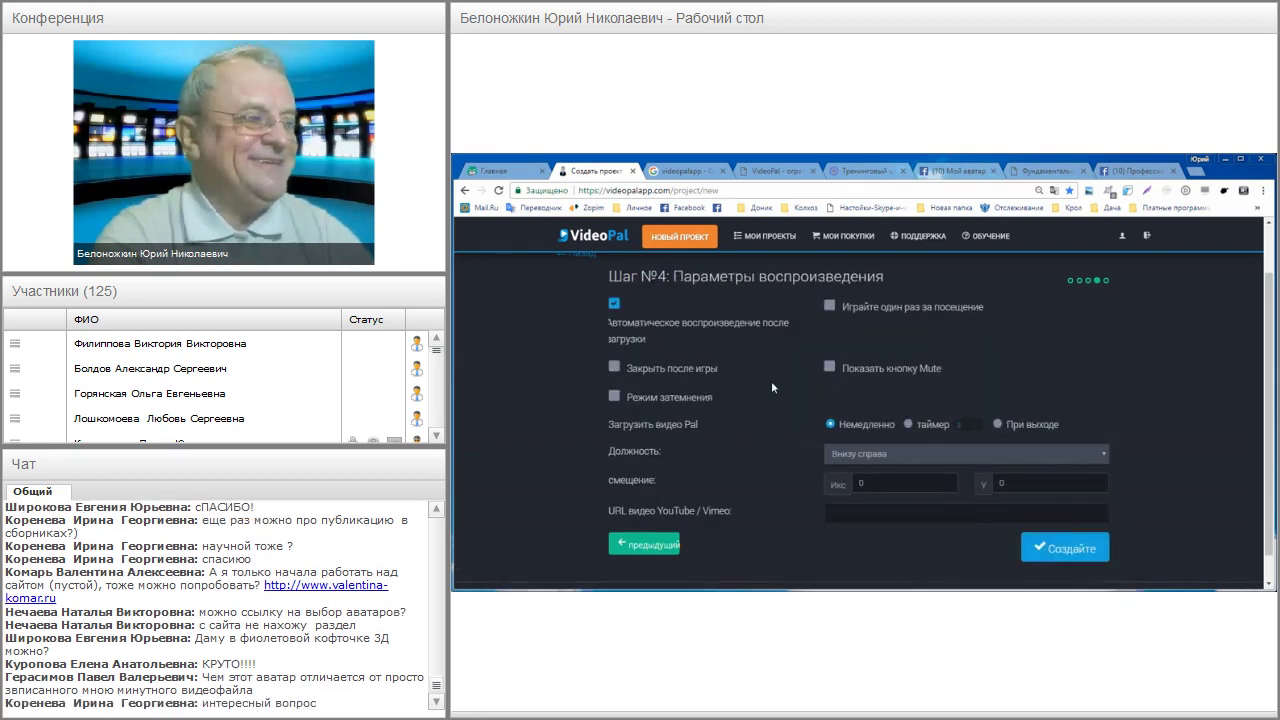
Turn off automatic playback after loading and enable "Закрыть после игры".
left_click(614, 306)
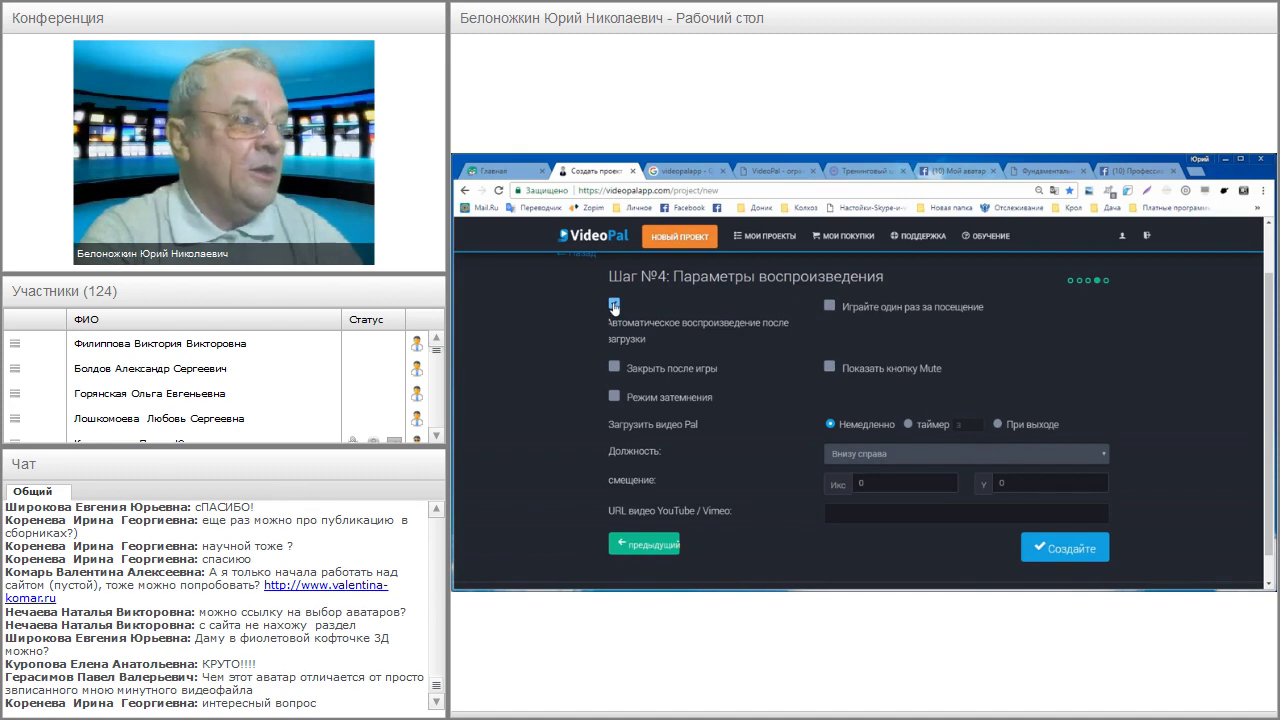
left_click(614, 306)
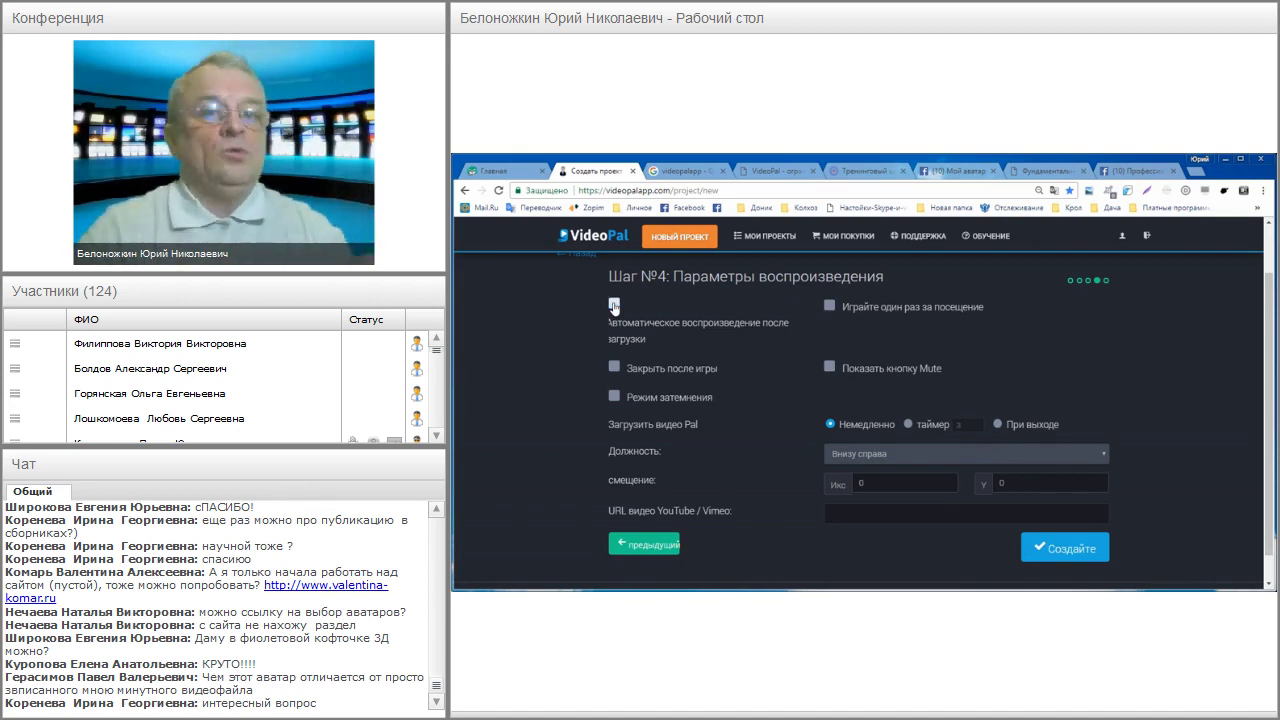
left_click(615, 368)
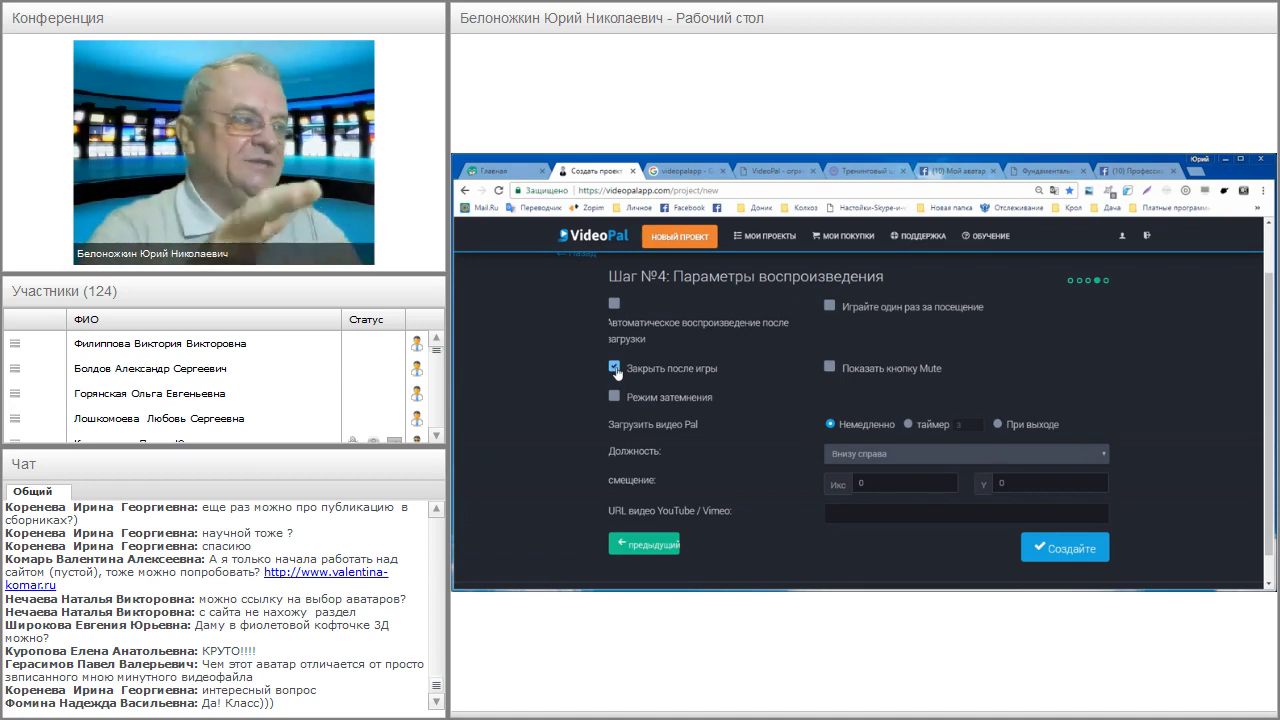
left_click(615, 367)
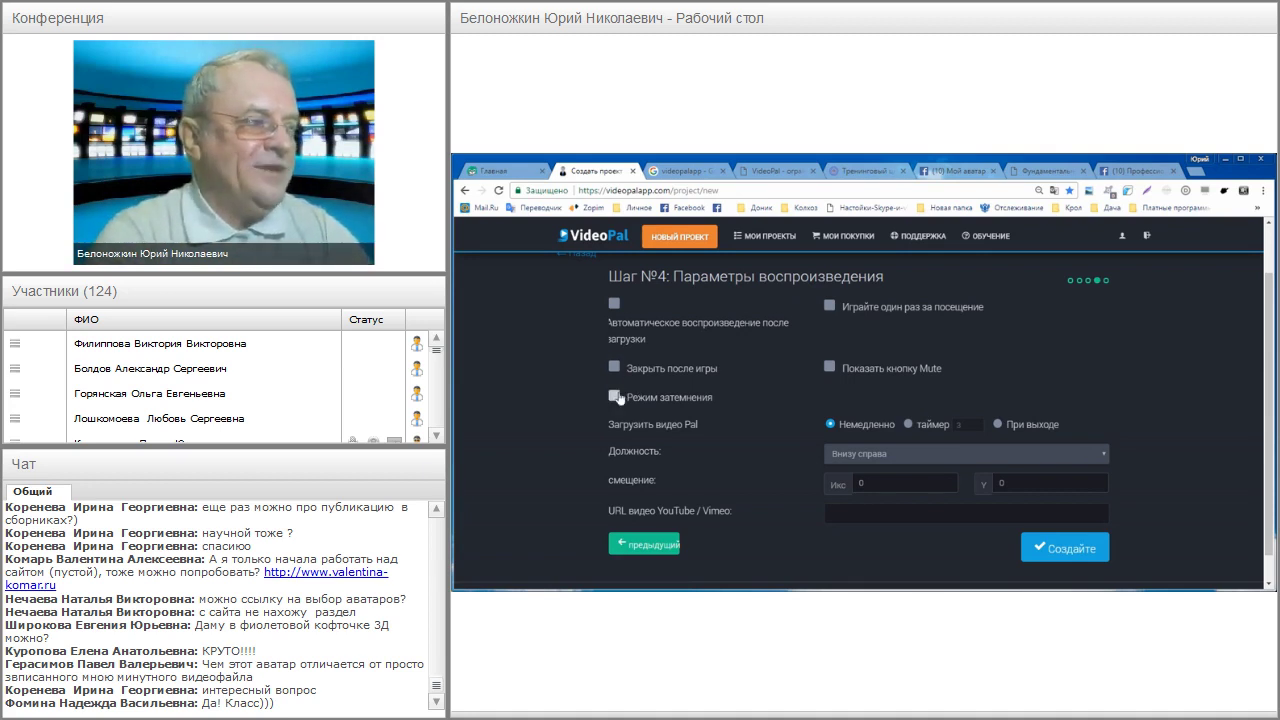
Try the options "Режим затемнения", "Показать кнопку Mute" and "Играйте один раз за посещение", switching each back off.
left_click(615, 396)
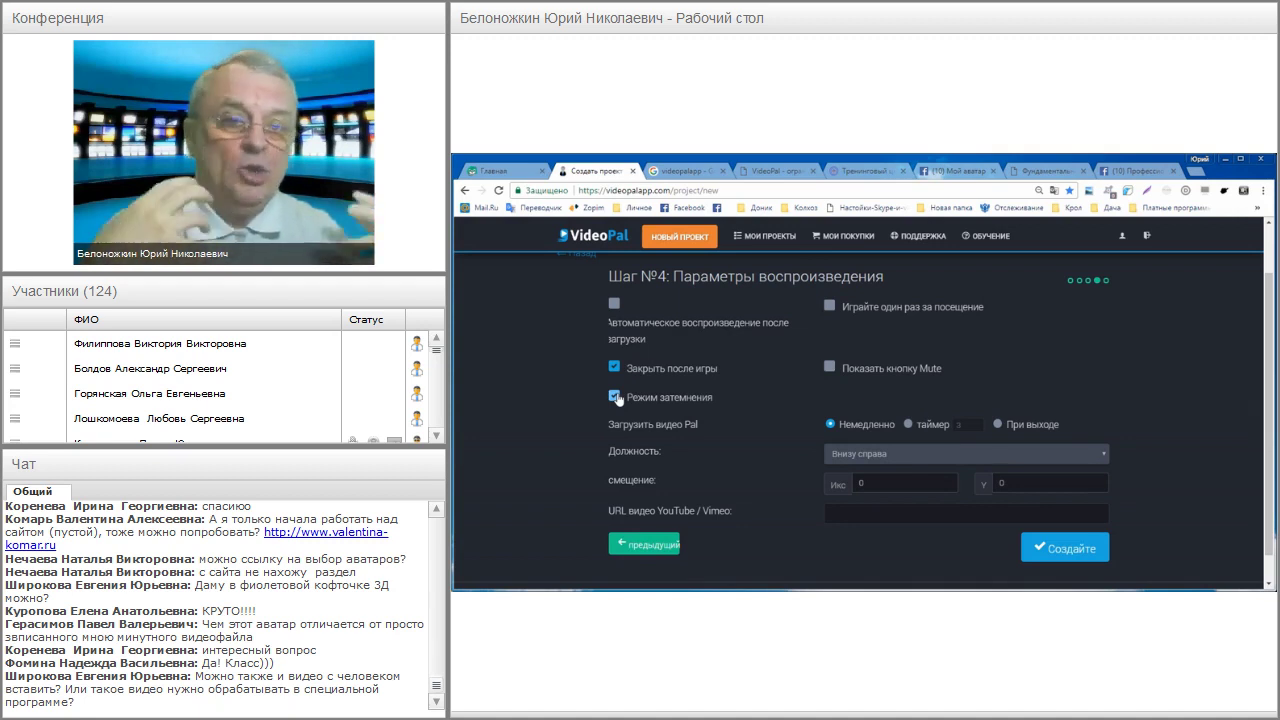
left_click(615, 396)
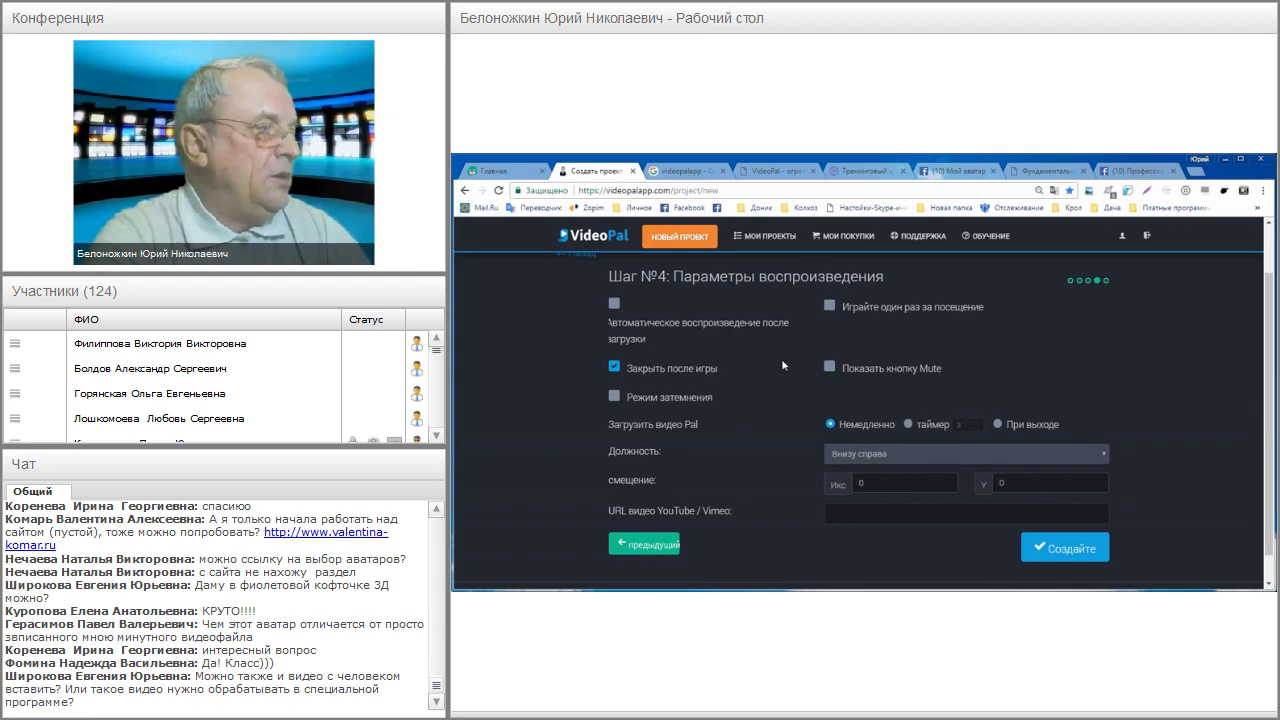
left_click(828, 369)
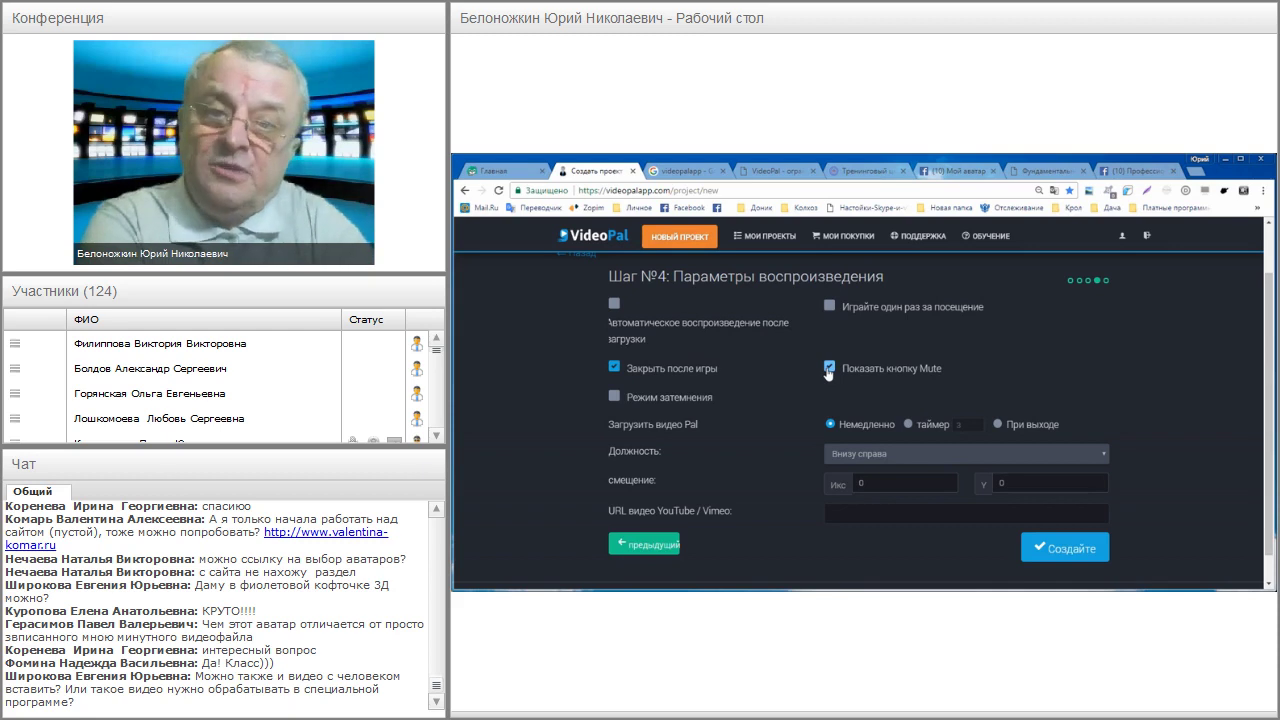
left_click(828, 370)
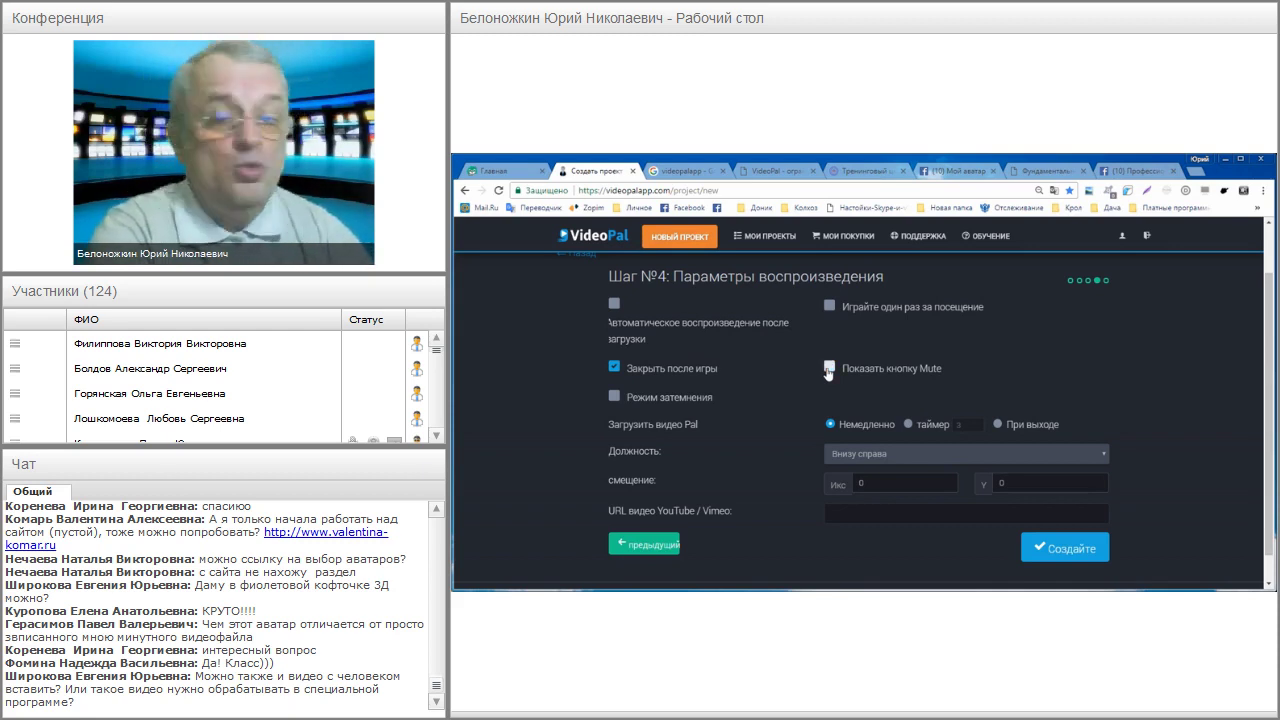
left_click(829, 310)
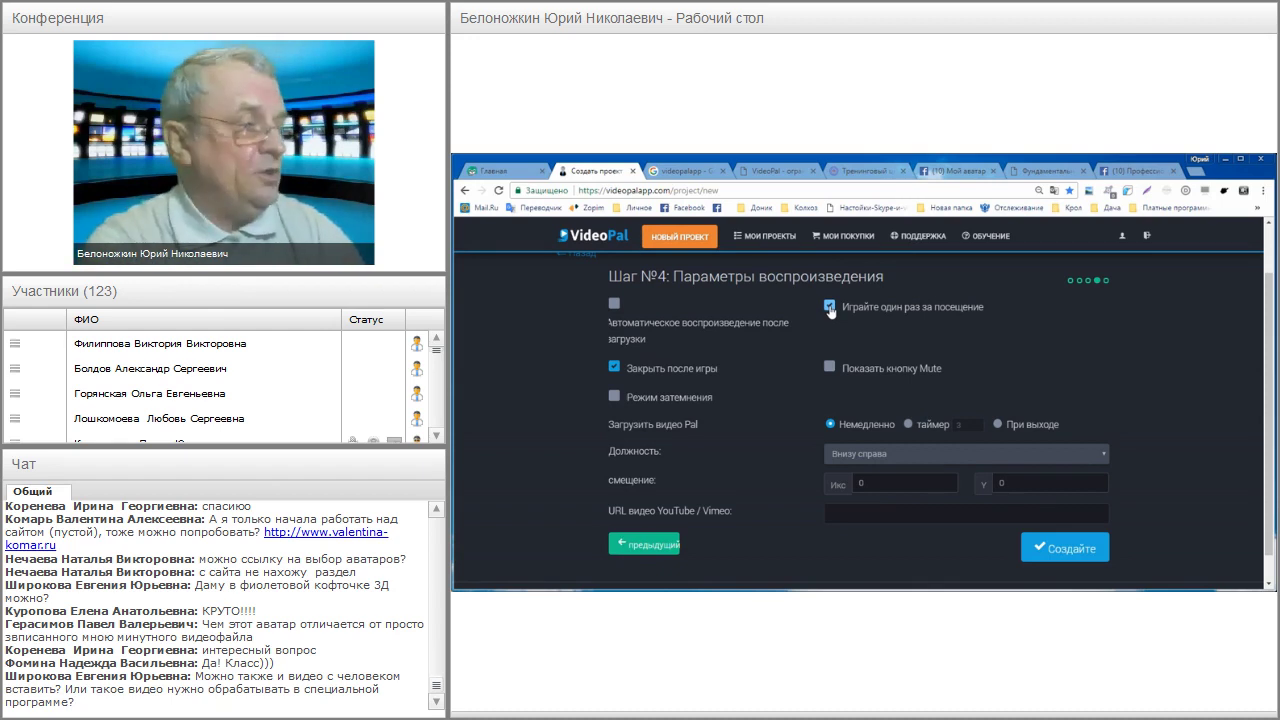
Try "таймер" for when the video loads, and set the loading to "При выходе" instead.
scroll(914, 381, "down", 1)
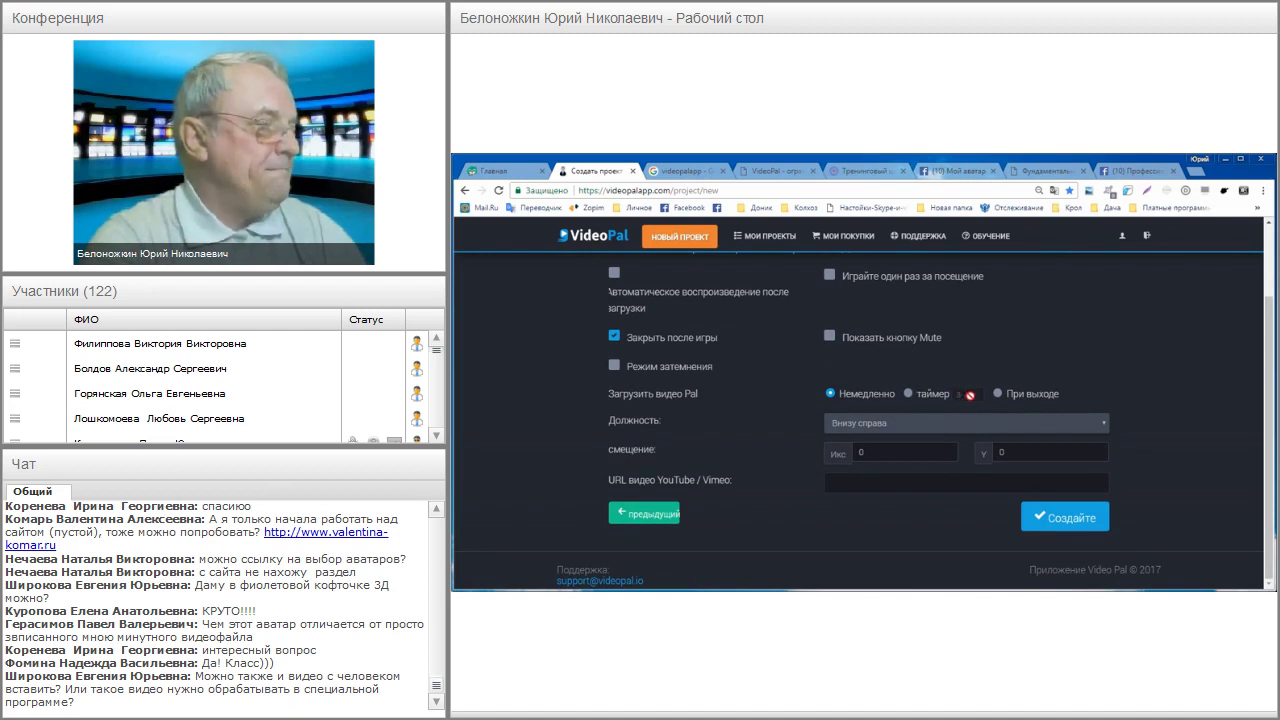
left_click(908, 393)
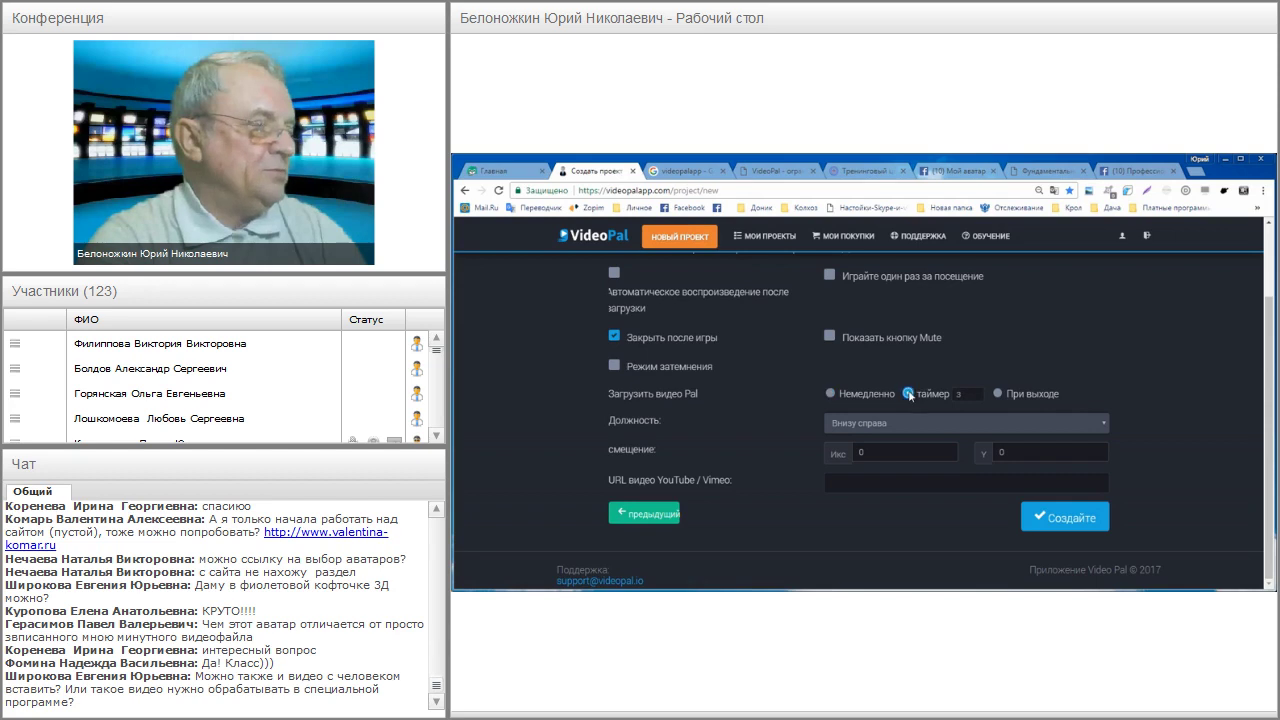
left_click(998, 394)
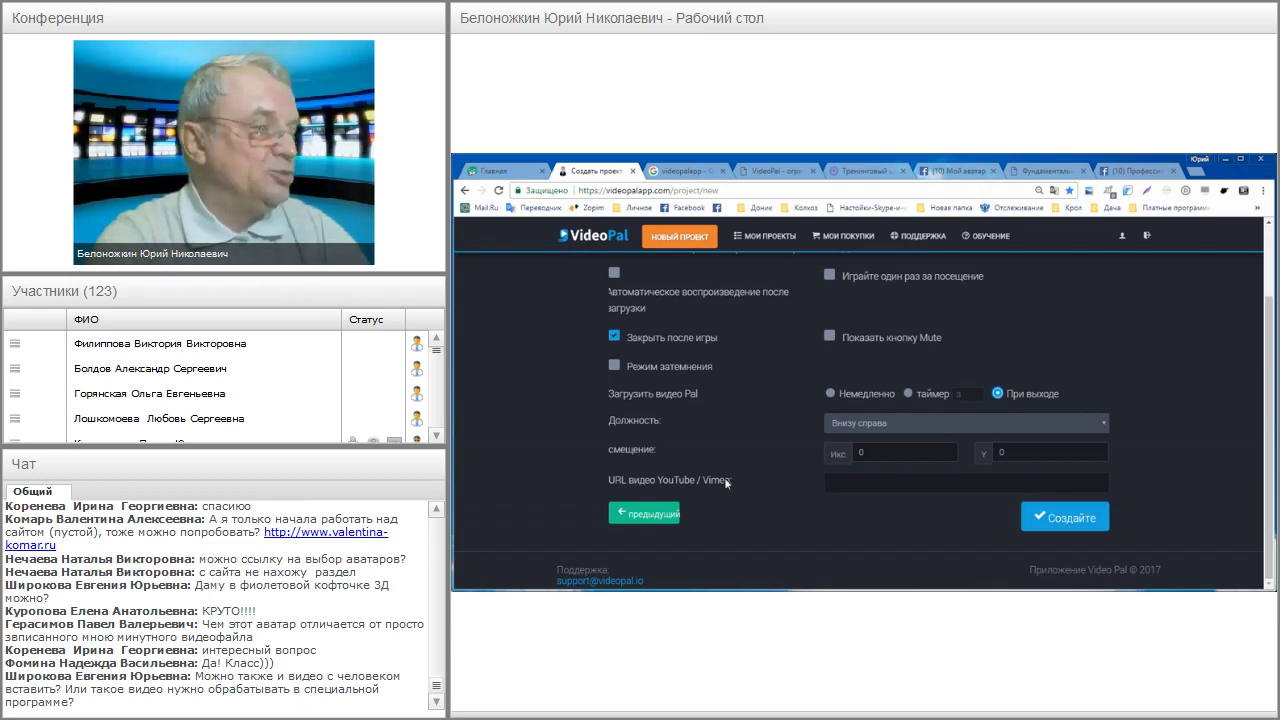
Create the project with the YouTube / Vimeo video URL left empty, and select its entire embed code.
left_click(829, 481)
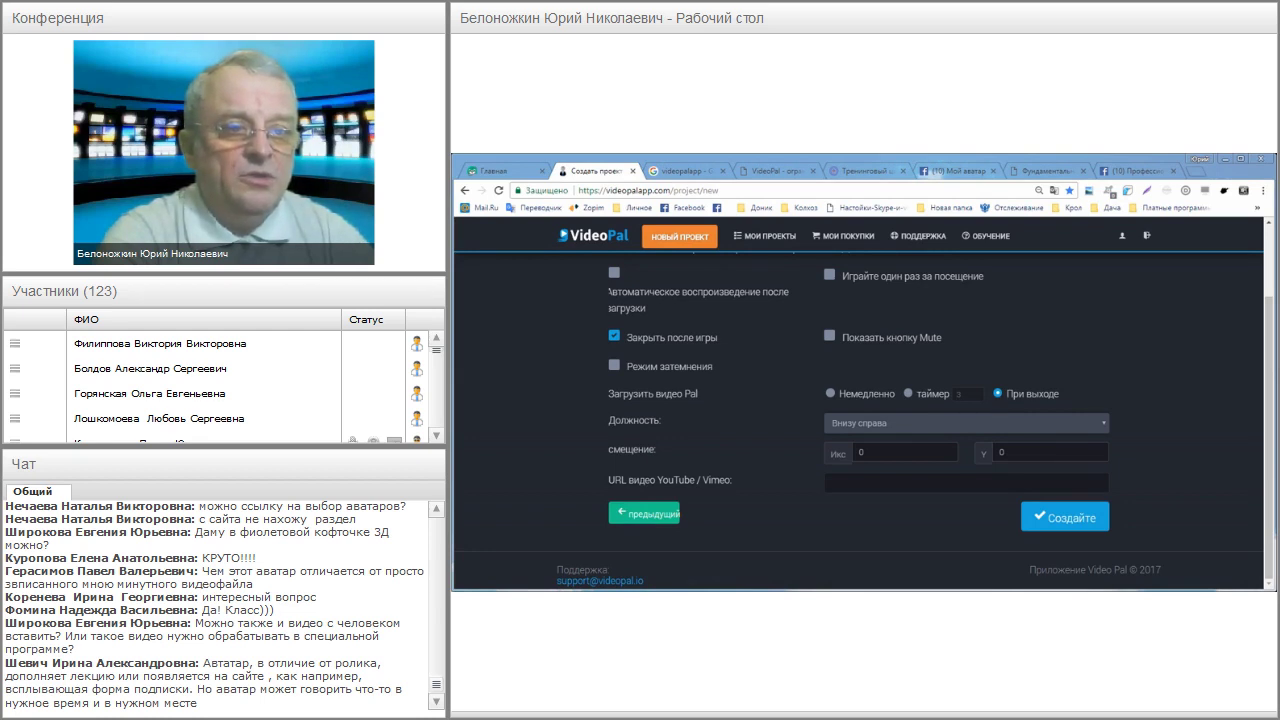
left_click(1059, 522)
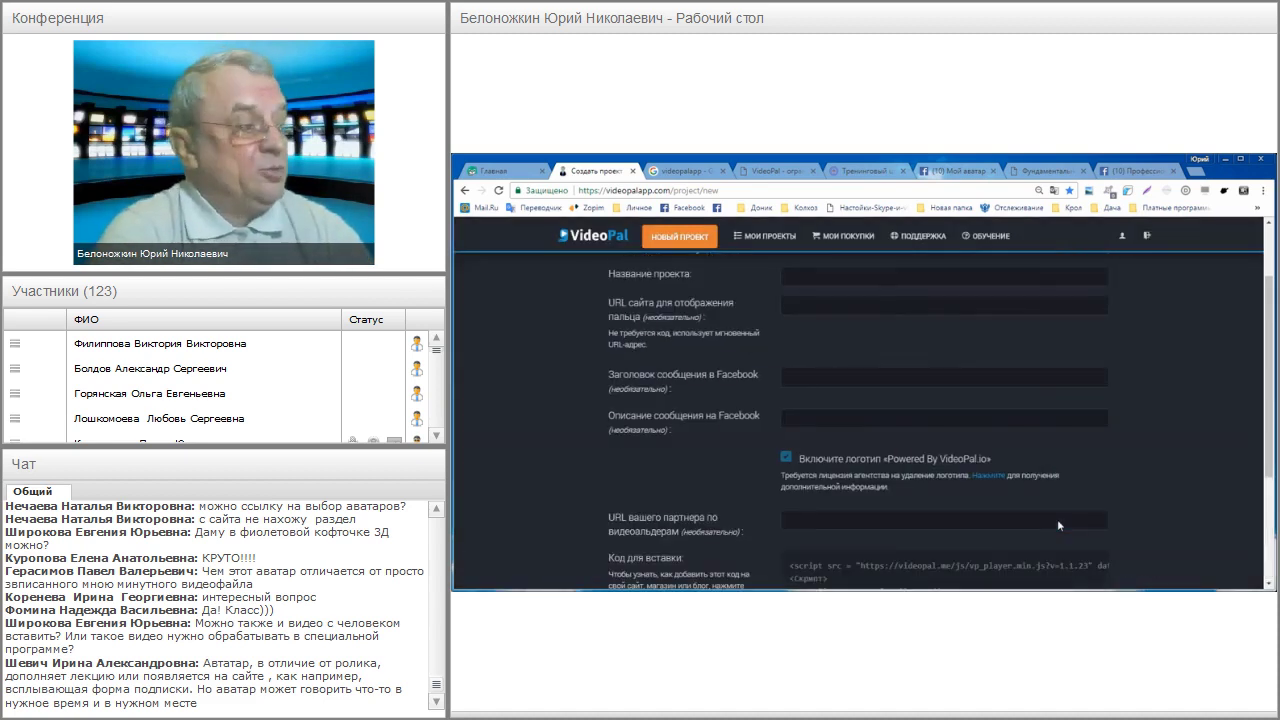
scroll(1012, 422, "down", 3)
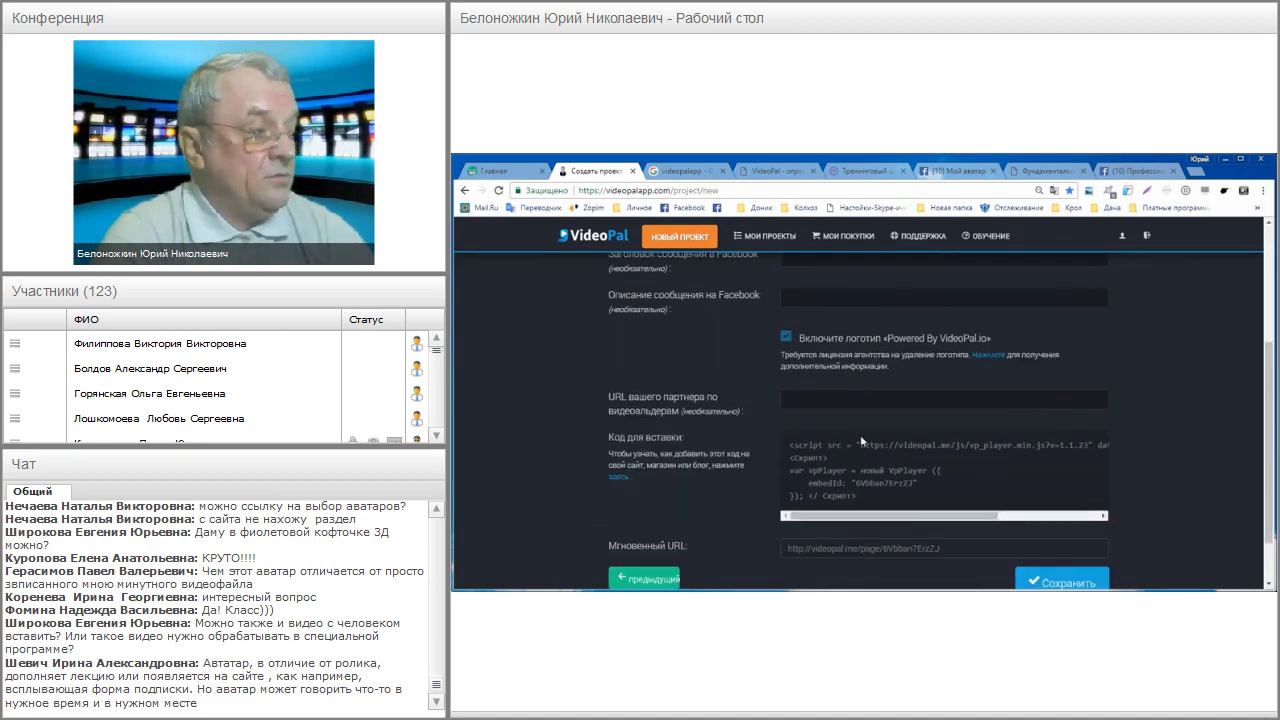
left_click_drag(787, 443, 889, 515)
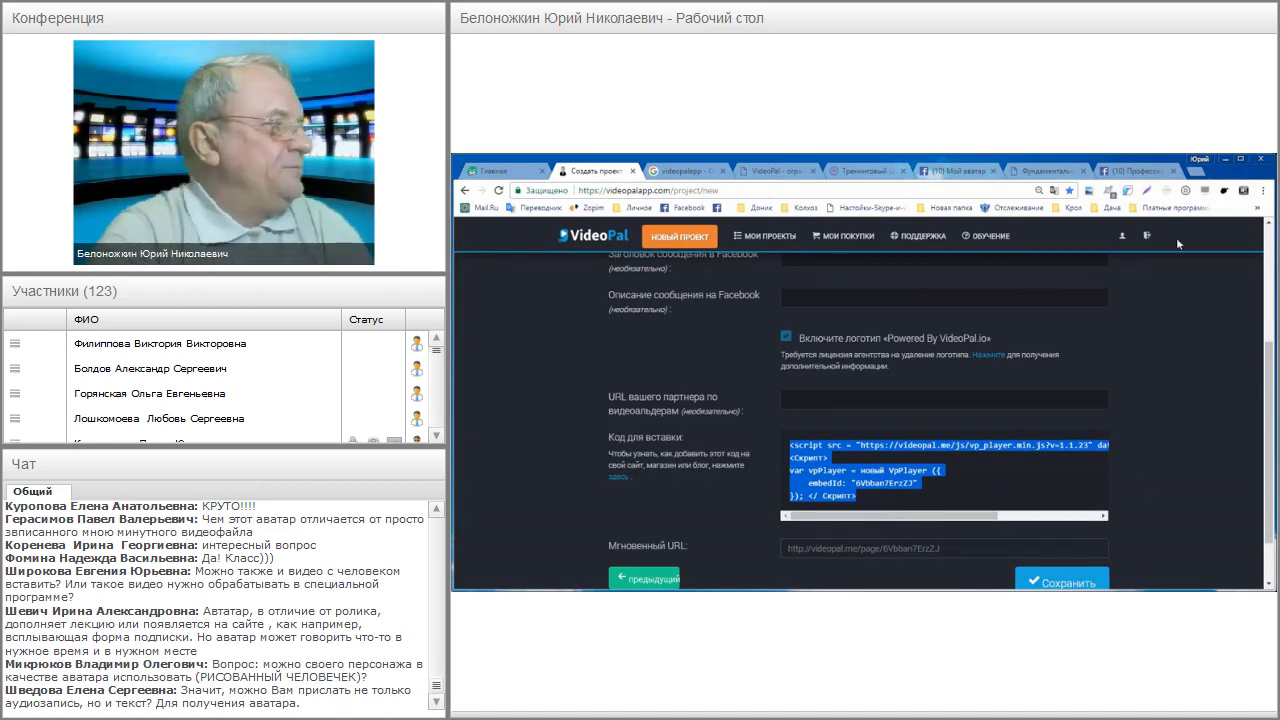
Open the list of own projects and look through the saved avatars from page 1 to page 4.
scroll(1046, 352, "up", 2)
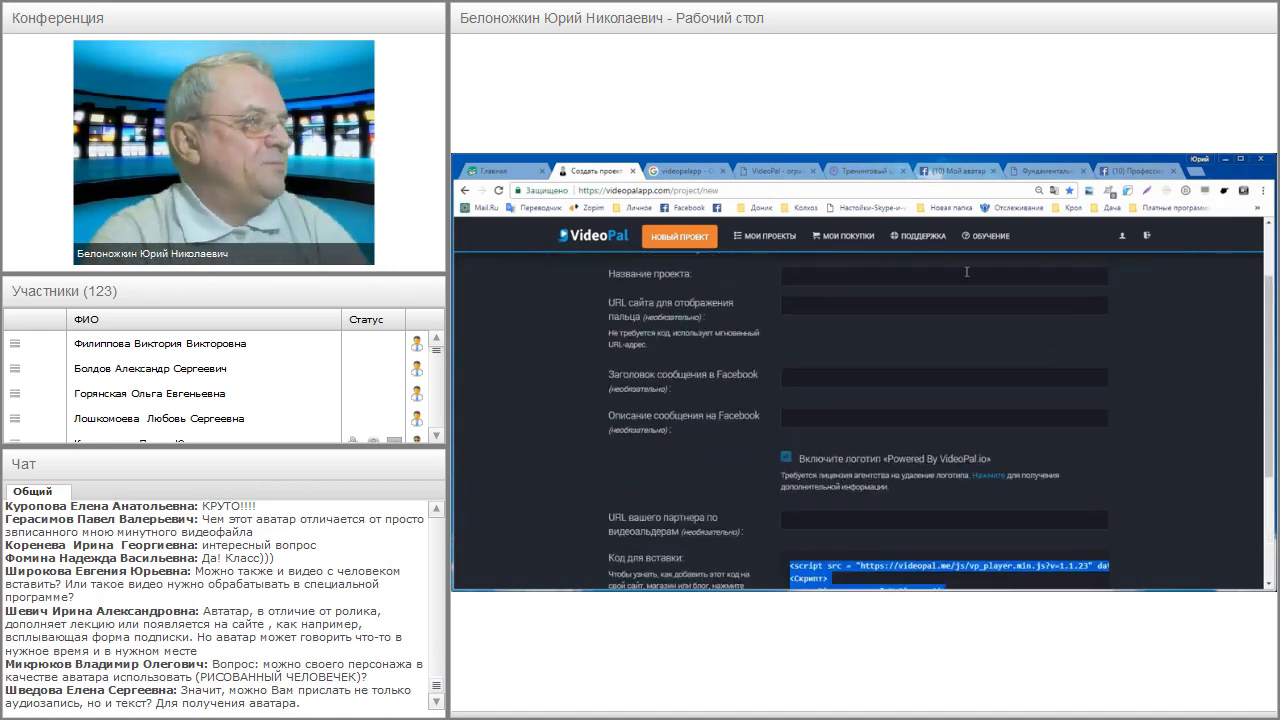
left_click(789, 240)
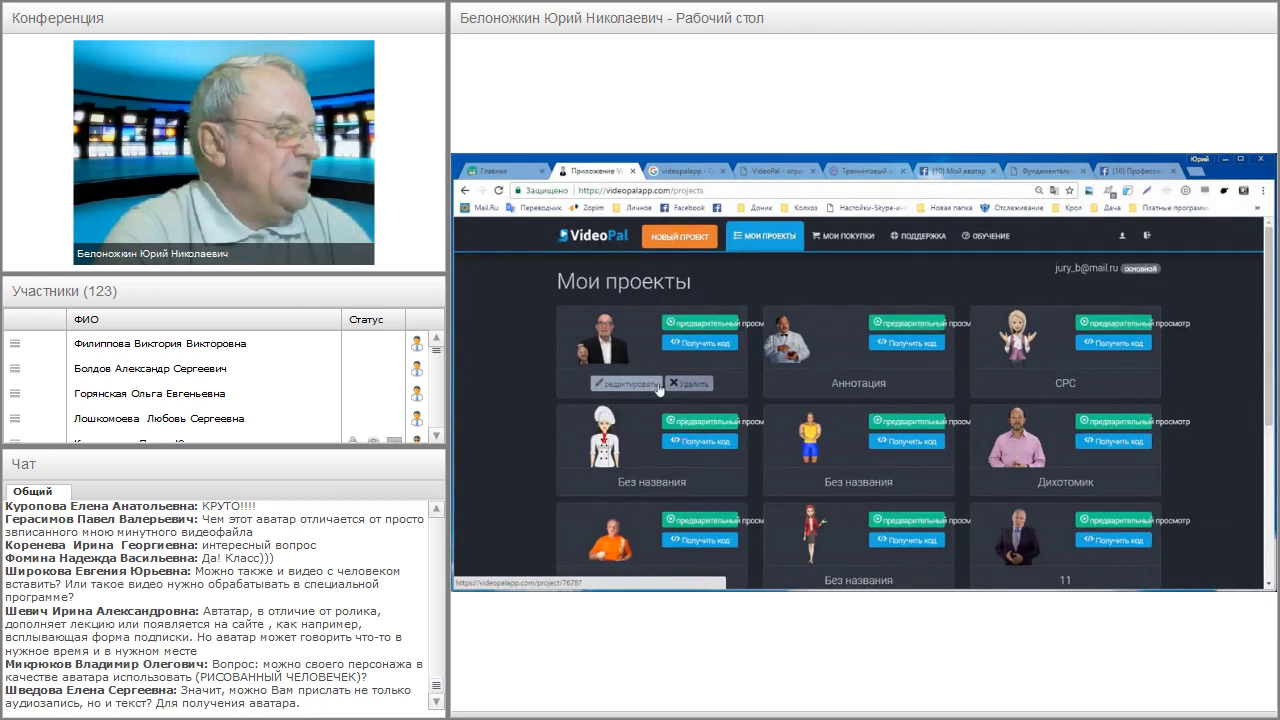
scroll(659, 389, "down", 2)
scroll(657, 384, "down", 3)
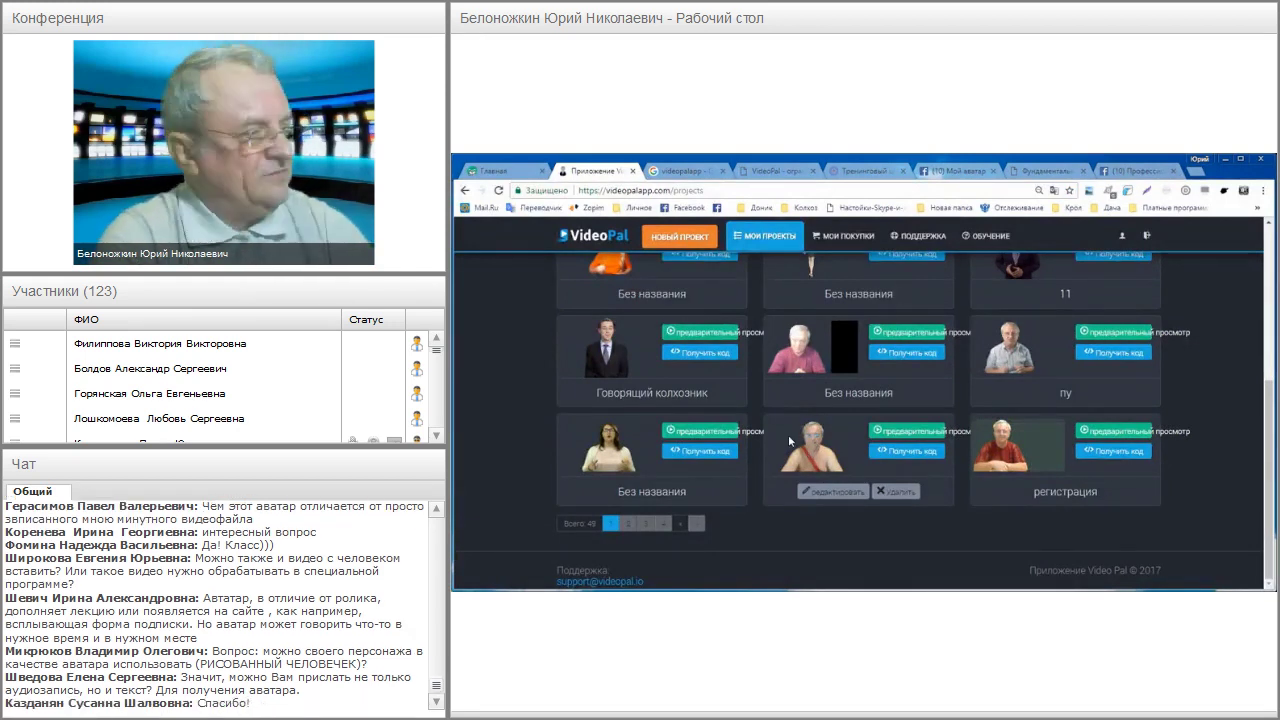
left_click(627, 526)
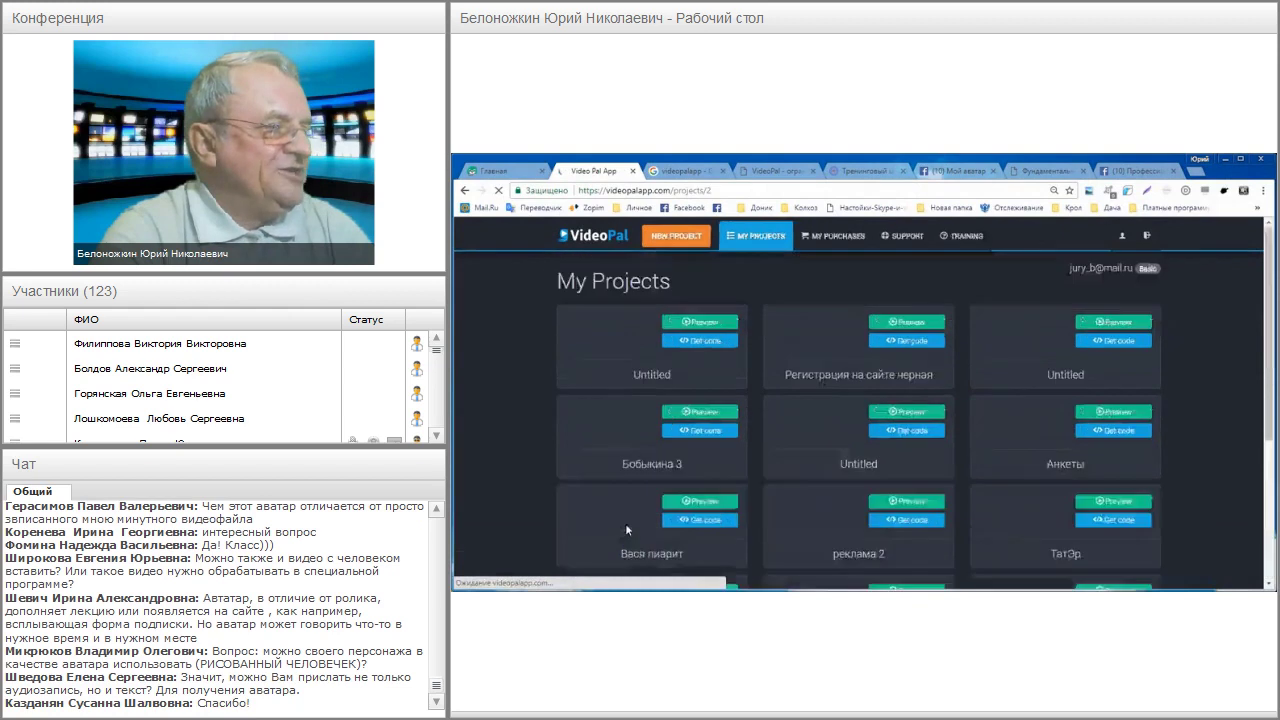
scroll(545, 421, "down", 2)
scroll(553, 426, "down", 3)
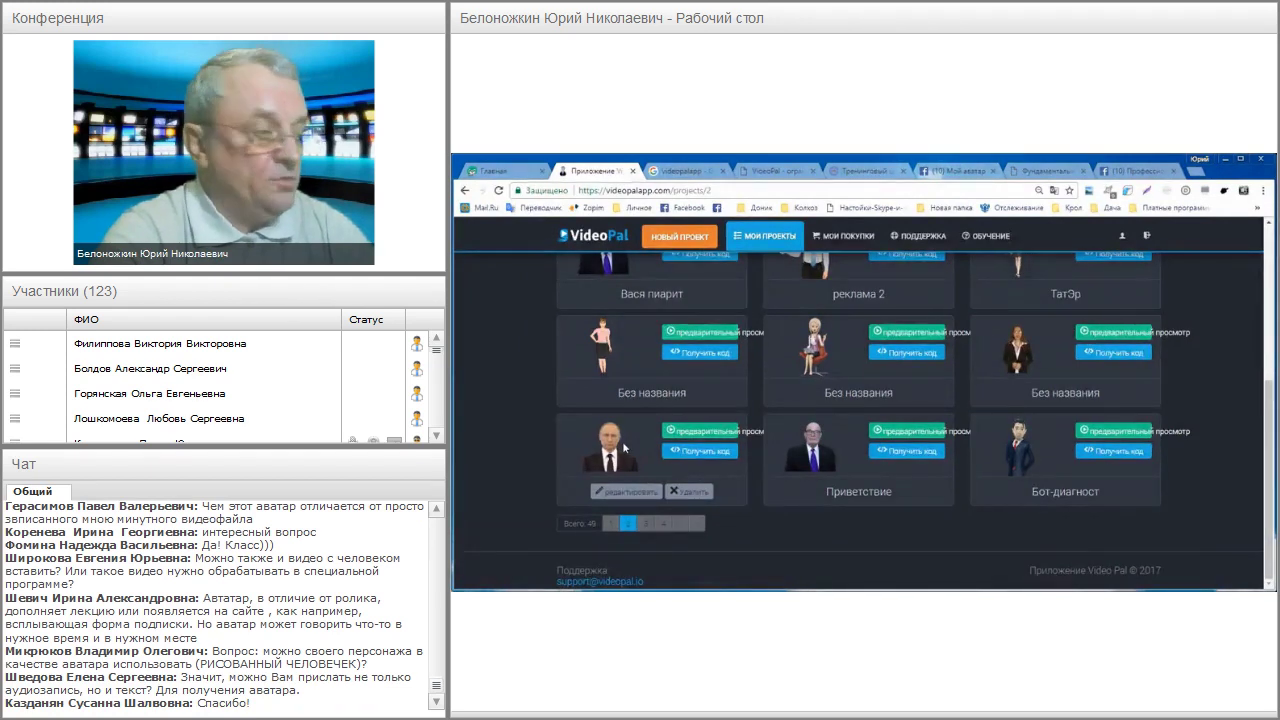
left_click(646, 525)
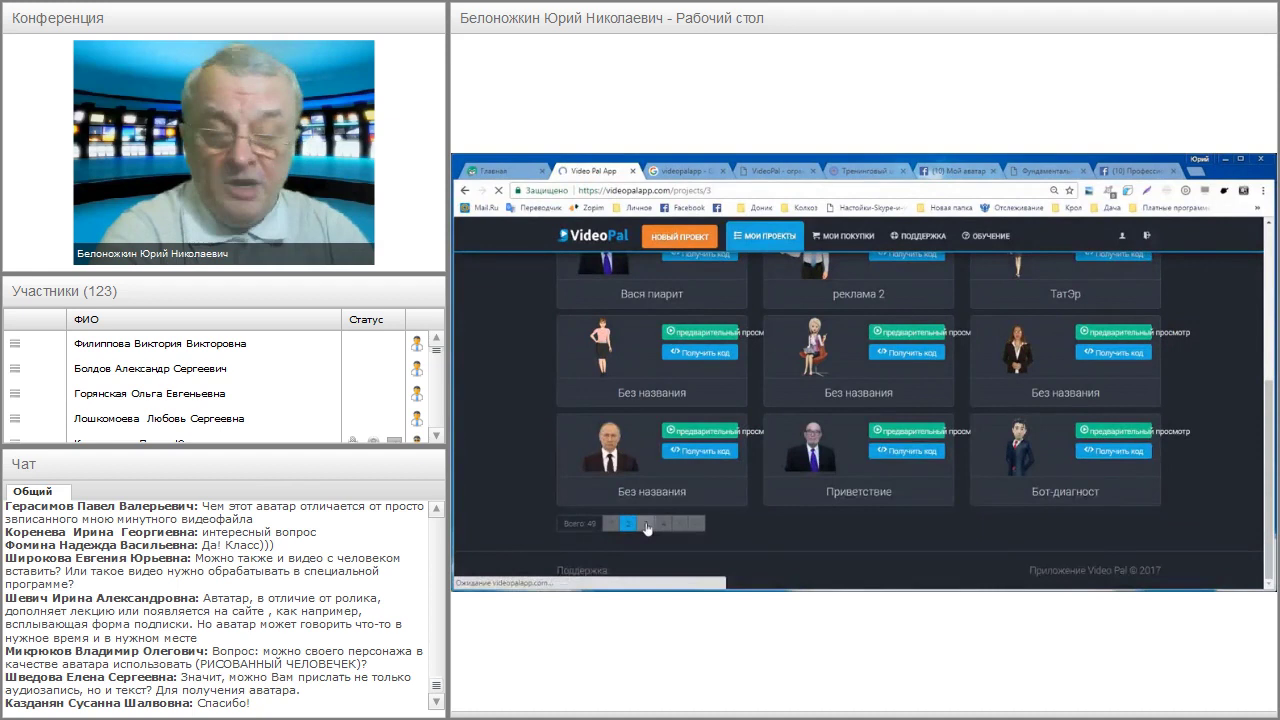
scroll(590, 440, "down", 3)
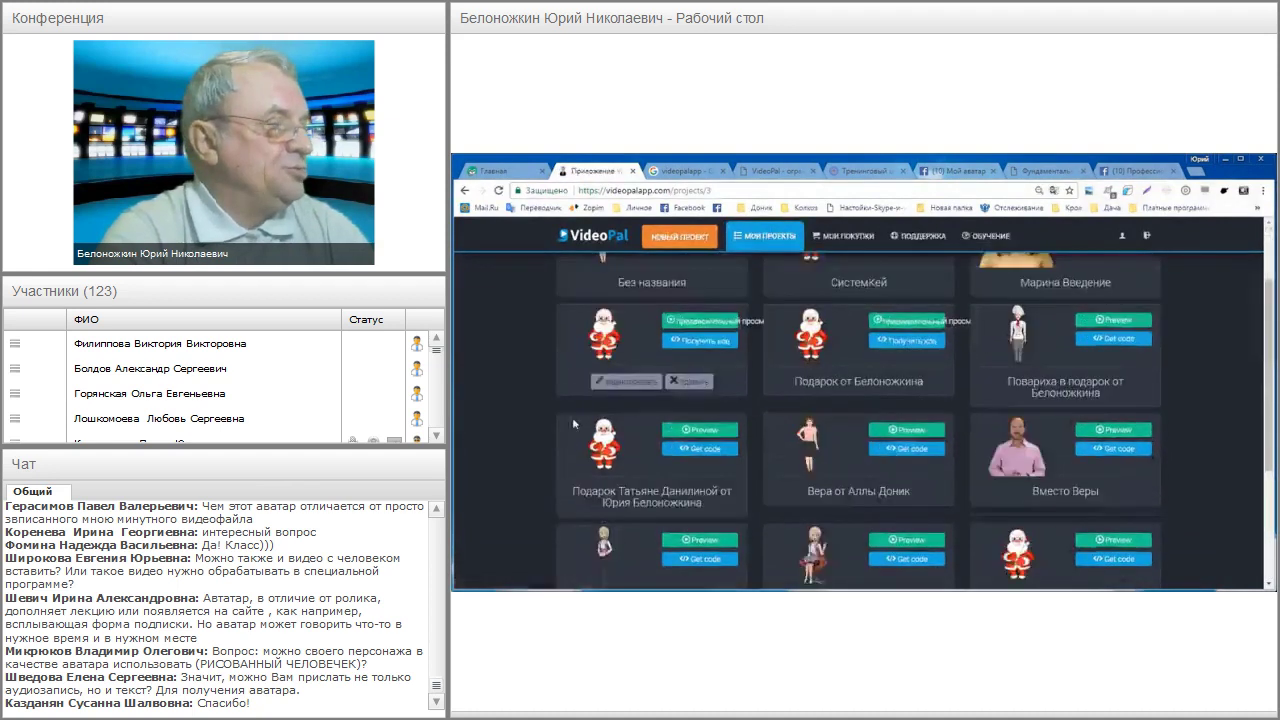
scroll(593, 411, "down", 1)
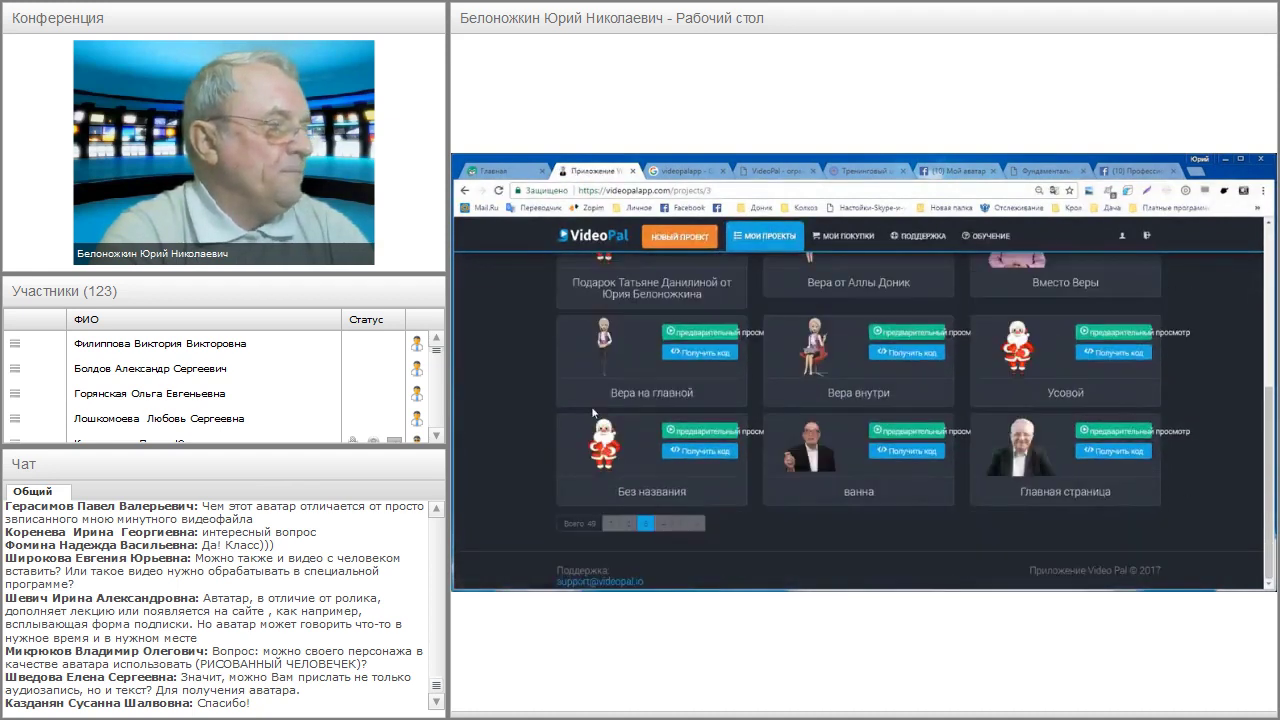
left_click(663, 524)
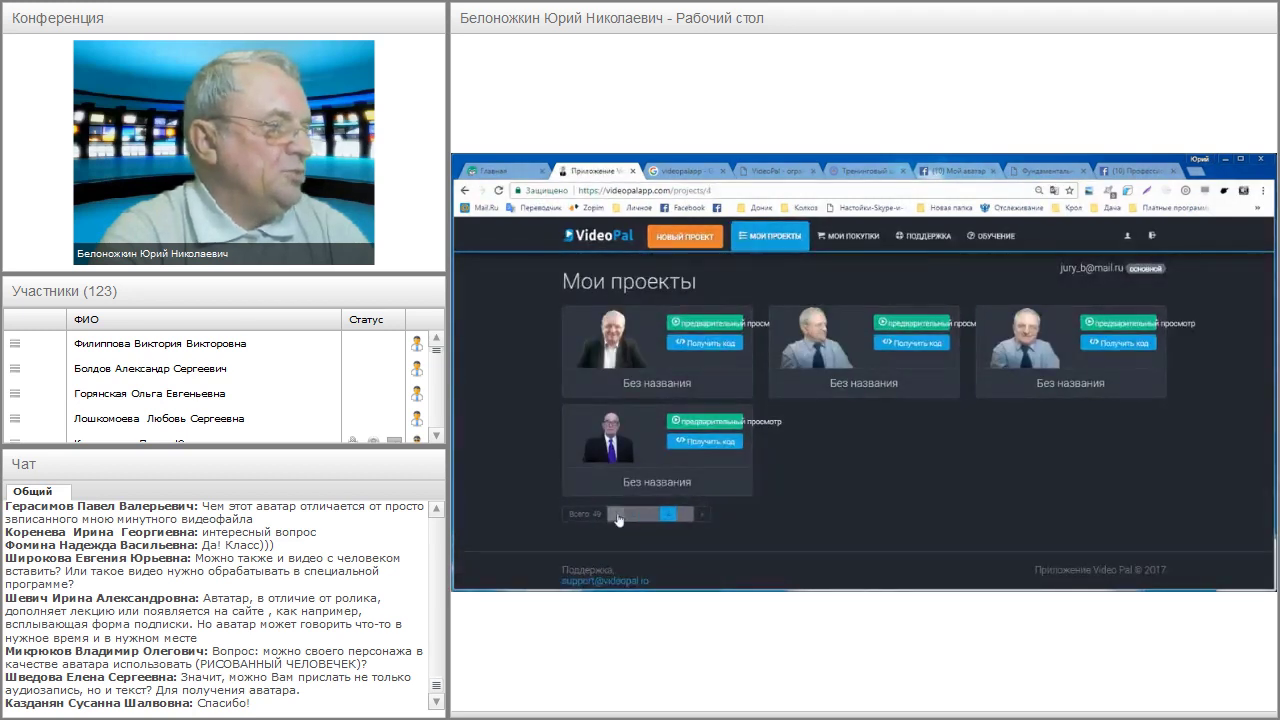
Return to the first page of the project list and review the avatars on pages 1 to 3 again.
left_click(617, 516)
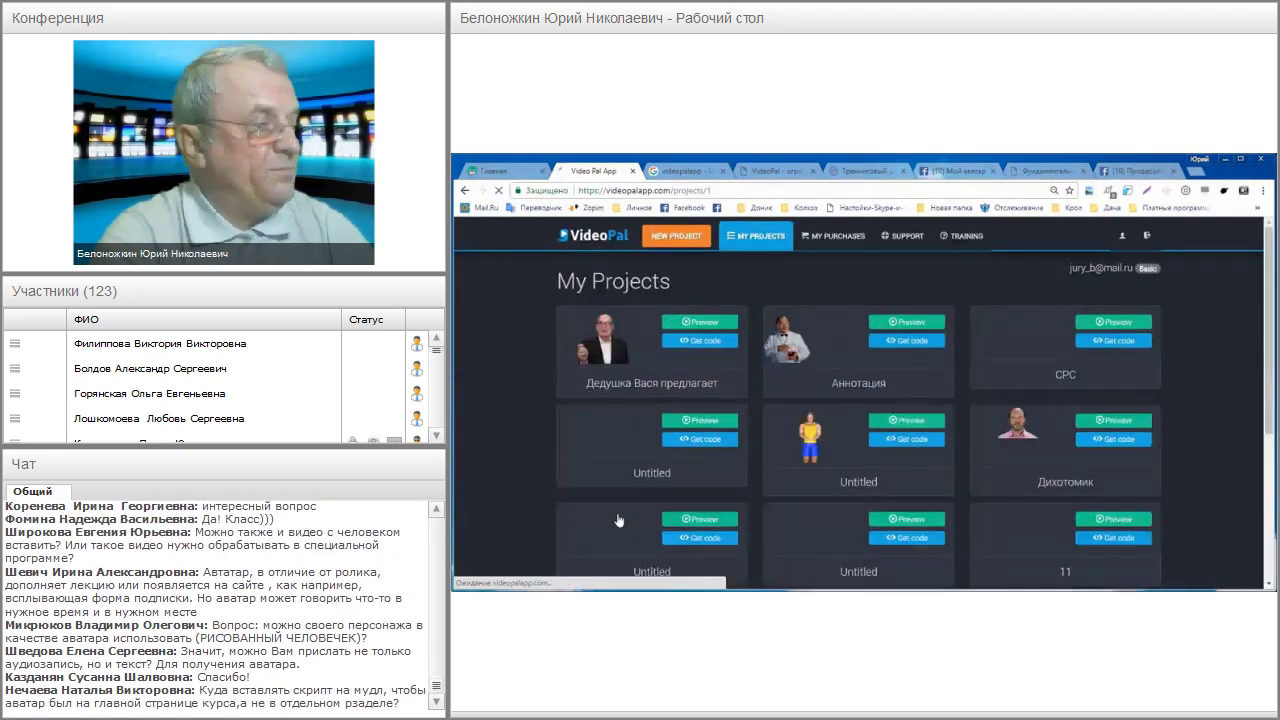
scroll(597, 494, "down", 3)
scroll(597, 494, "down", 2)
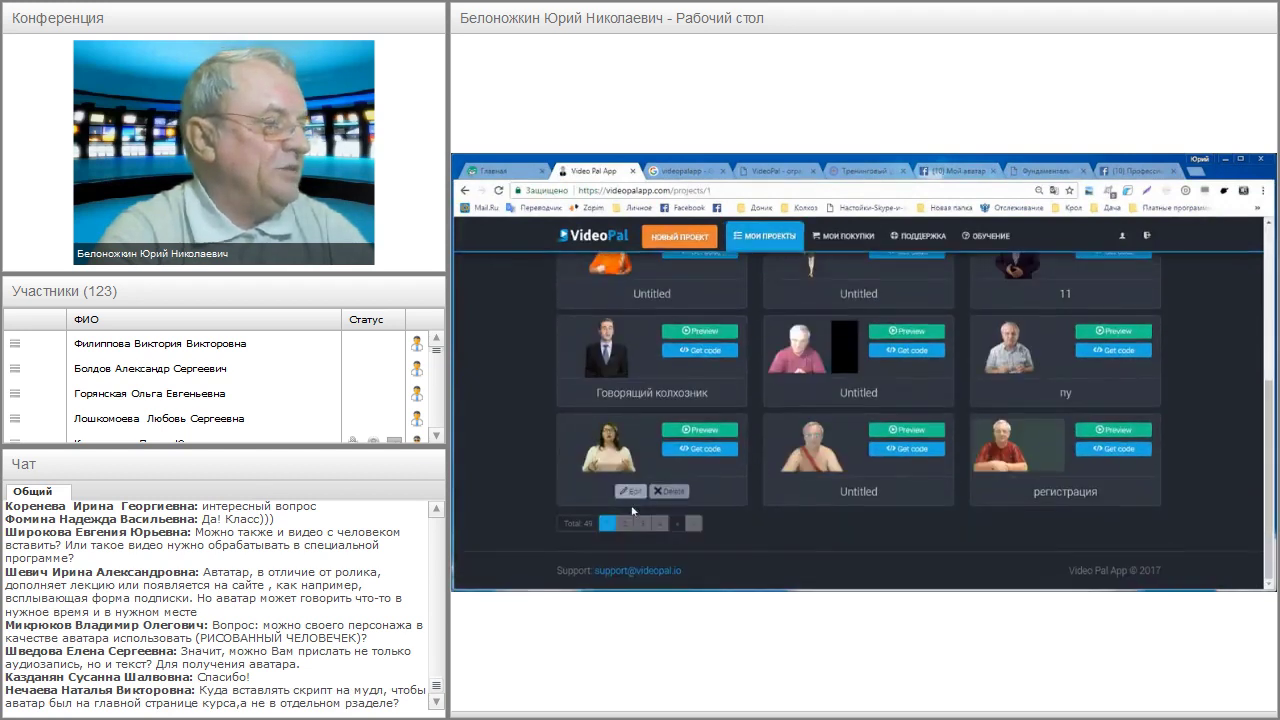
left_click(628, 524)
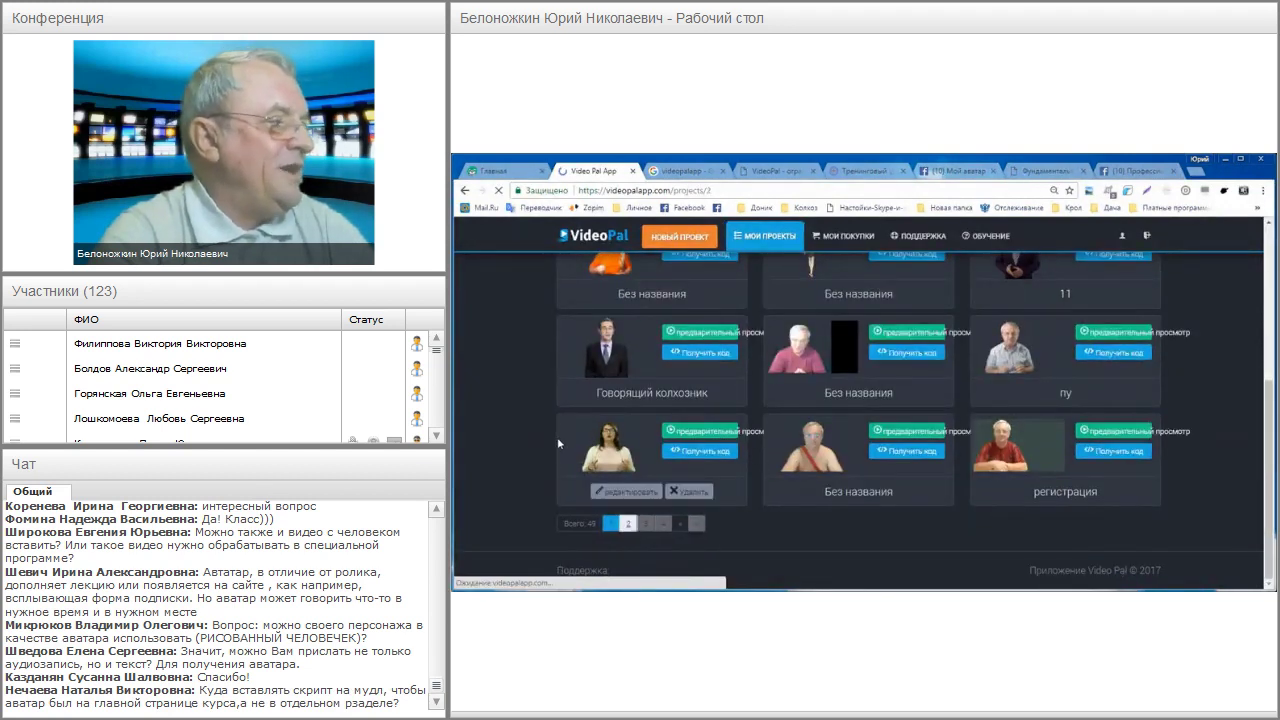
scroll(557, 439, "down", 3)
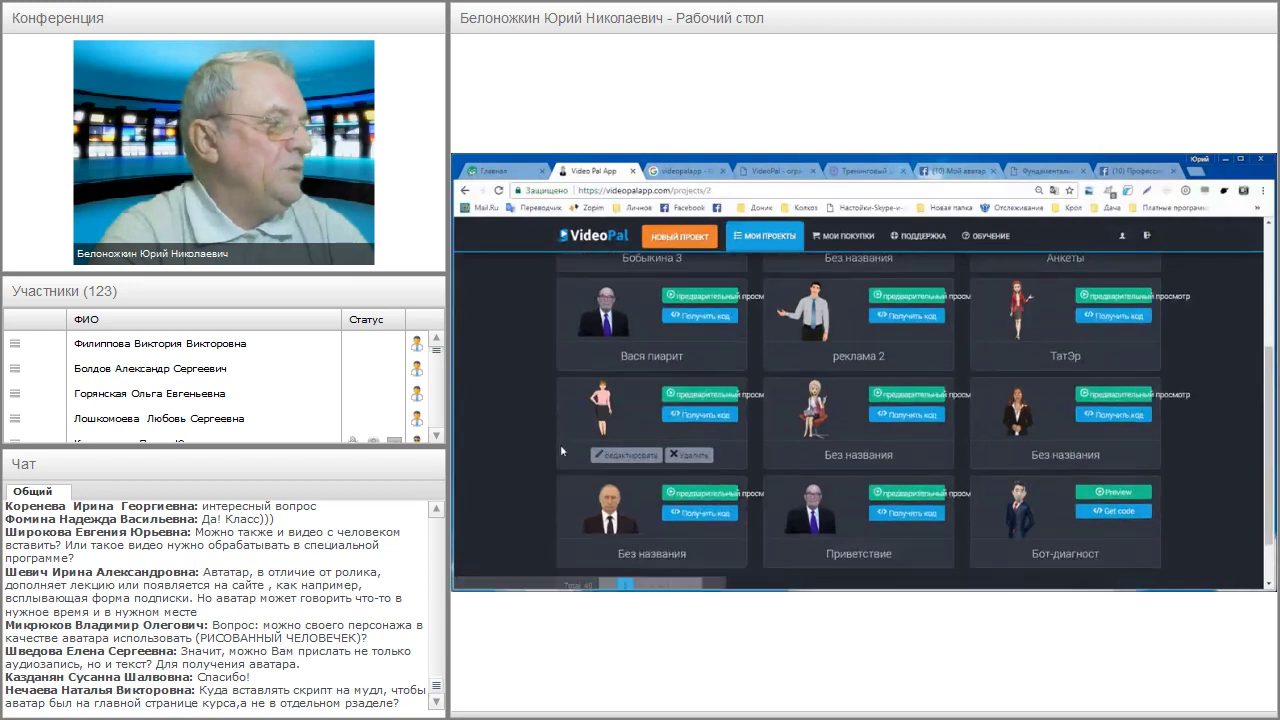
scroll(560, 444, "down", 2)
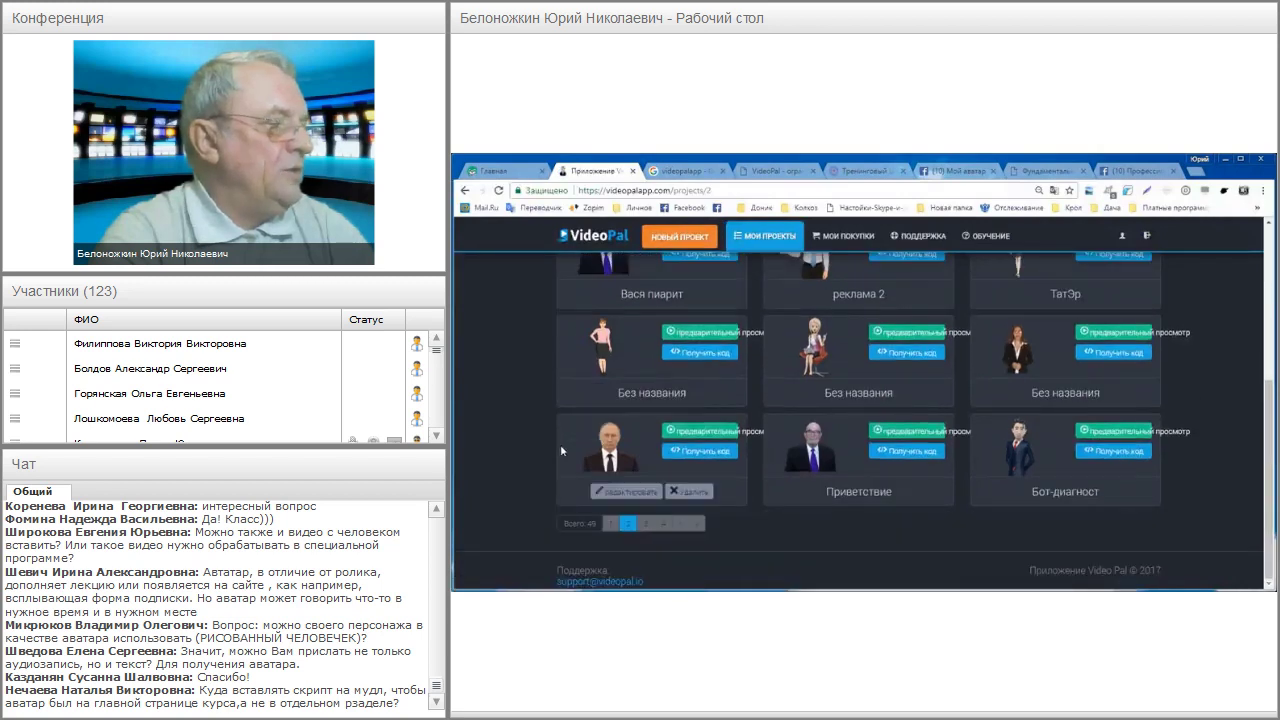
left_click(646, 524)
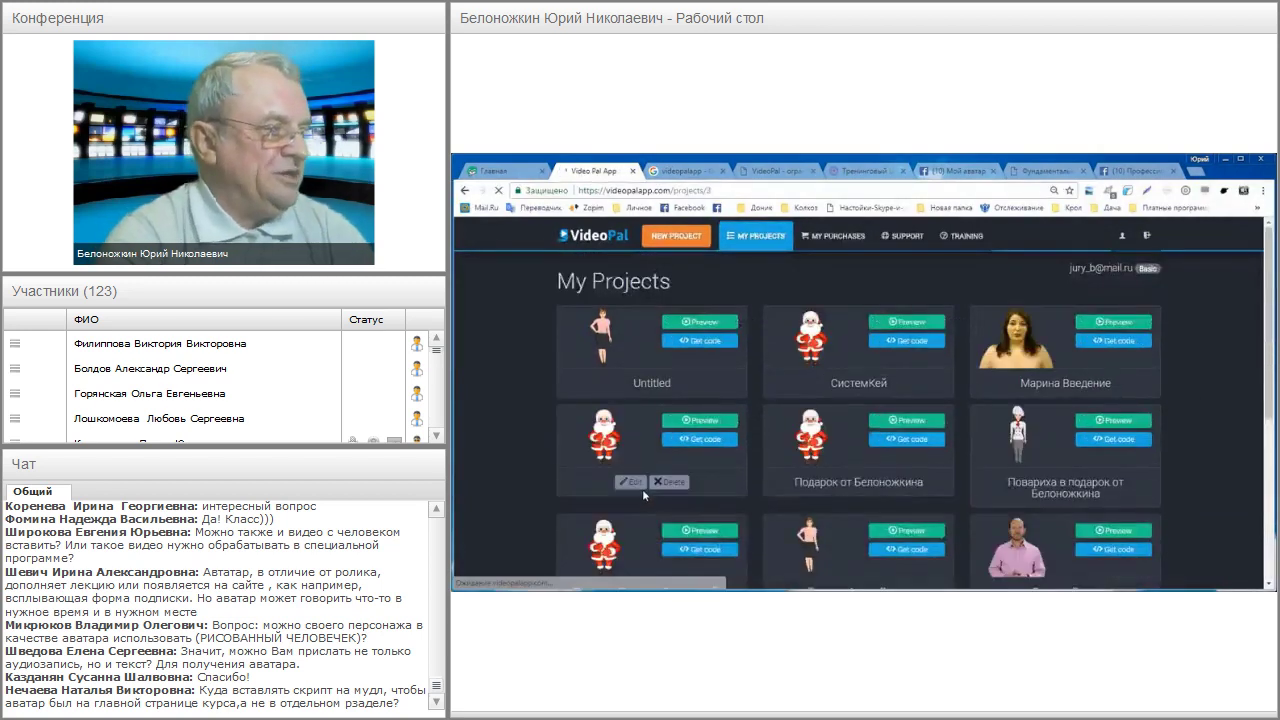
scroll(645, 478, "down", 5)
scroll(648, 485, "down", 2)
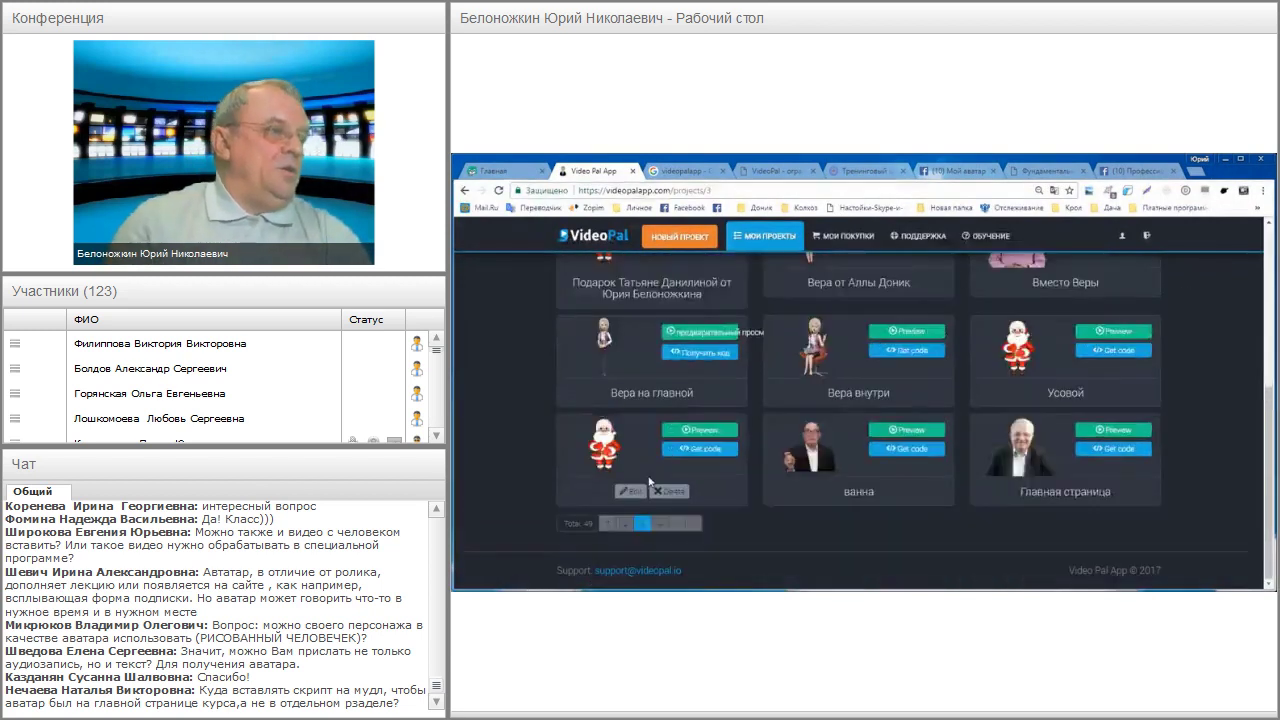